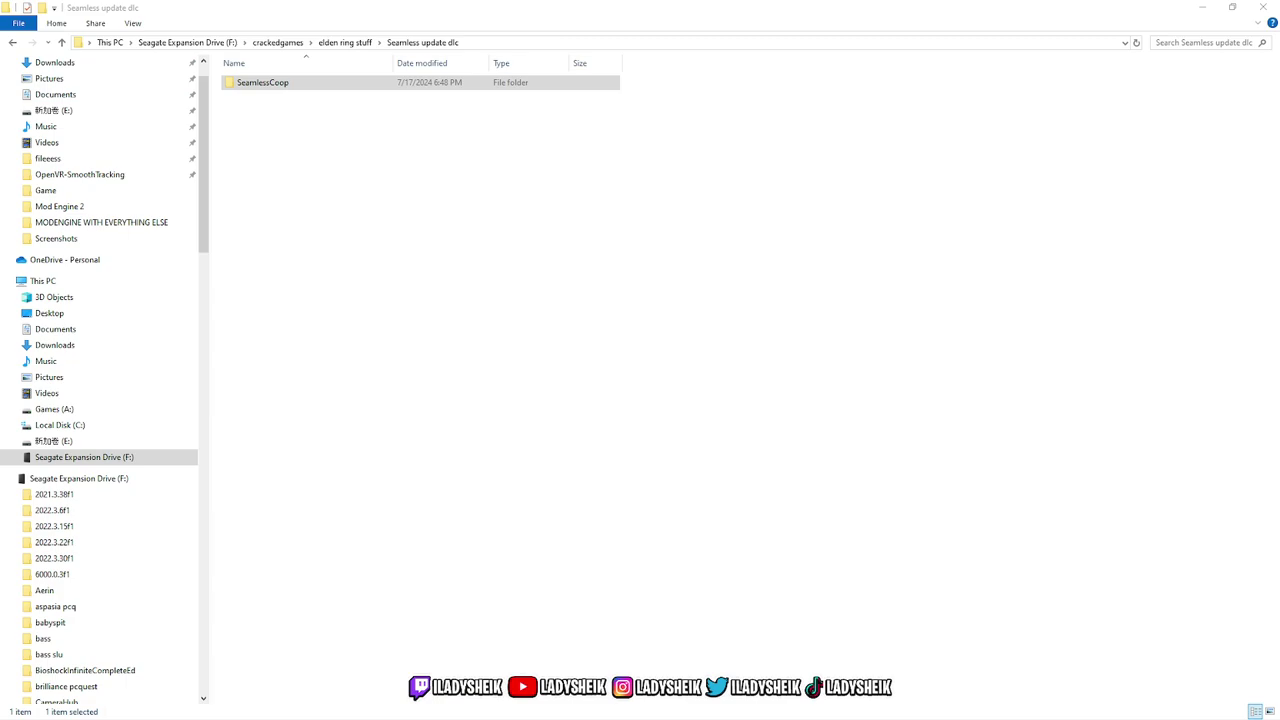
Switch to the browser and examine the file contents preview of Seamless Co-op v1.7.9 on Nexus Mods.
key(alt+Tab)
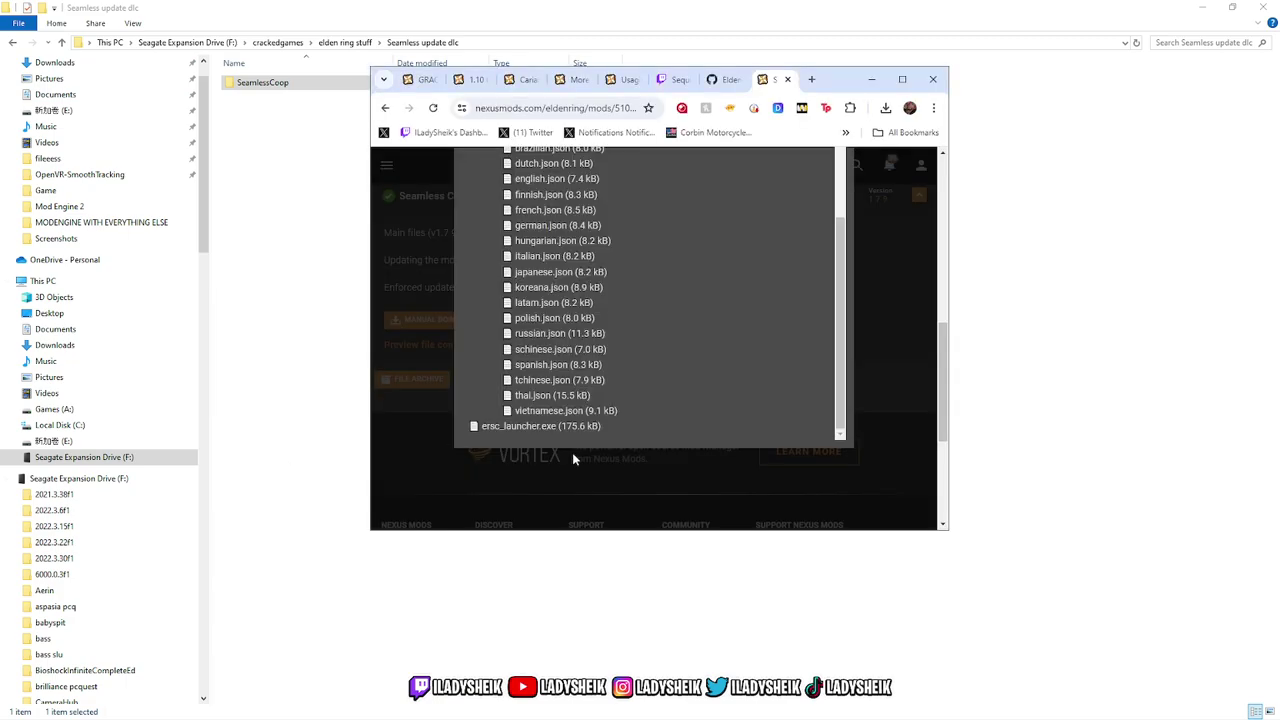
scroll(743, 289, up, 5)
scroll(905, 283, down, 1)
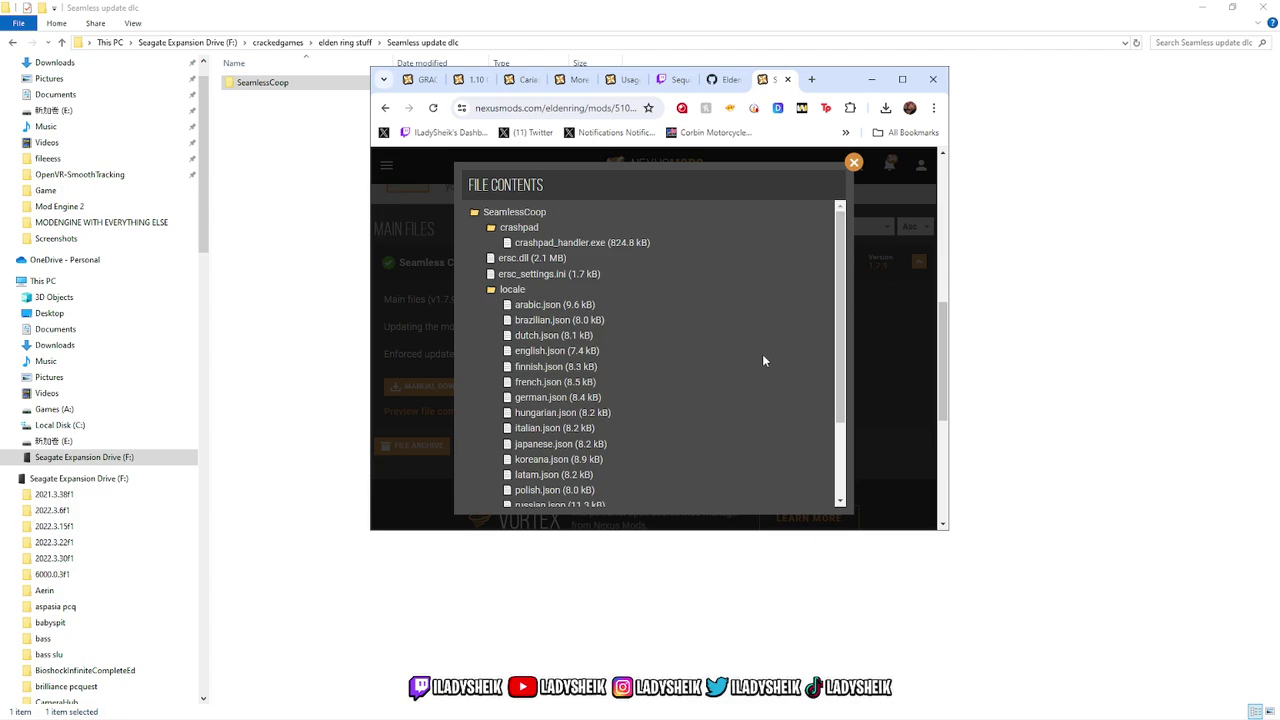
click(854, 165)
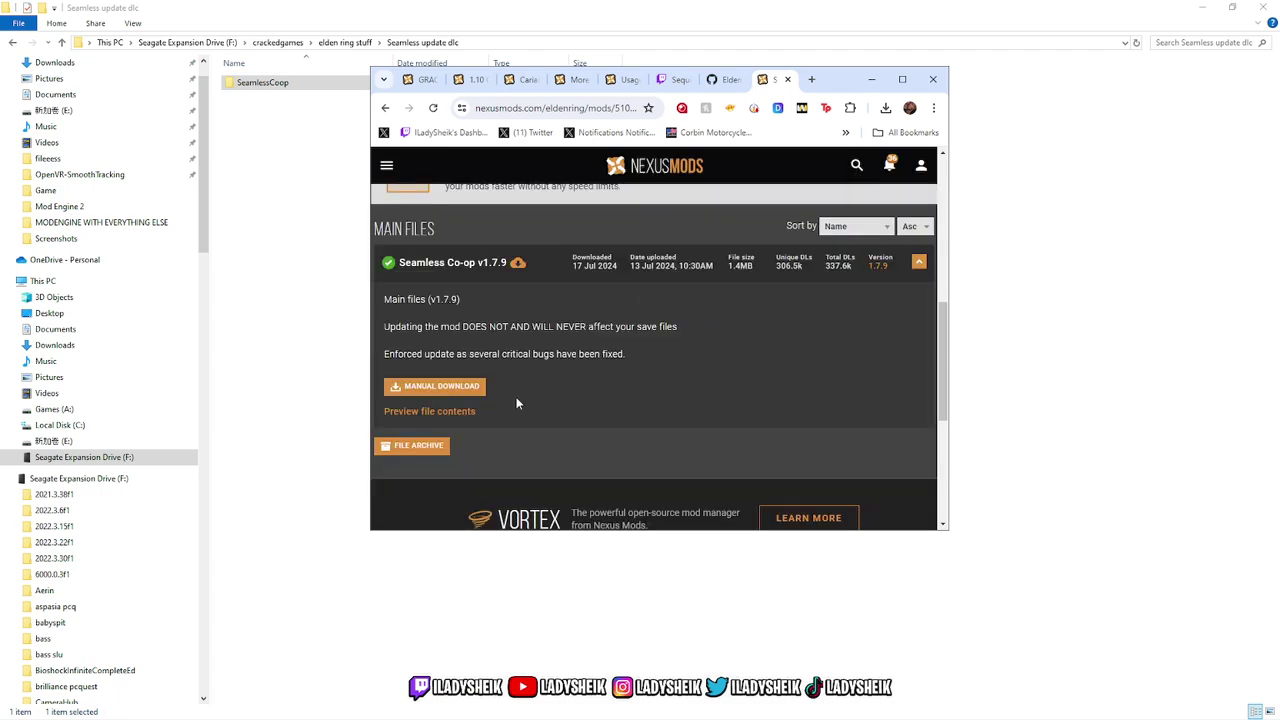
click(444, 416)
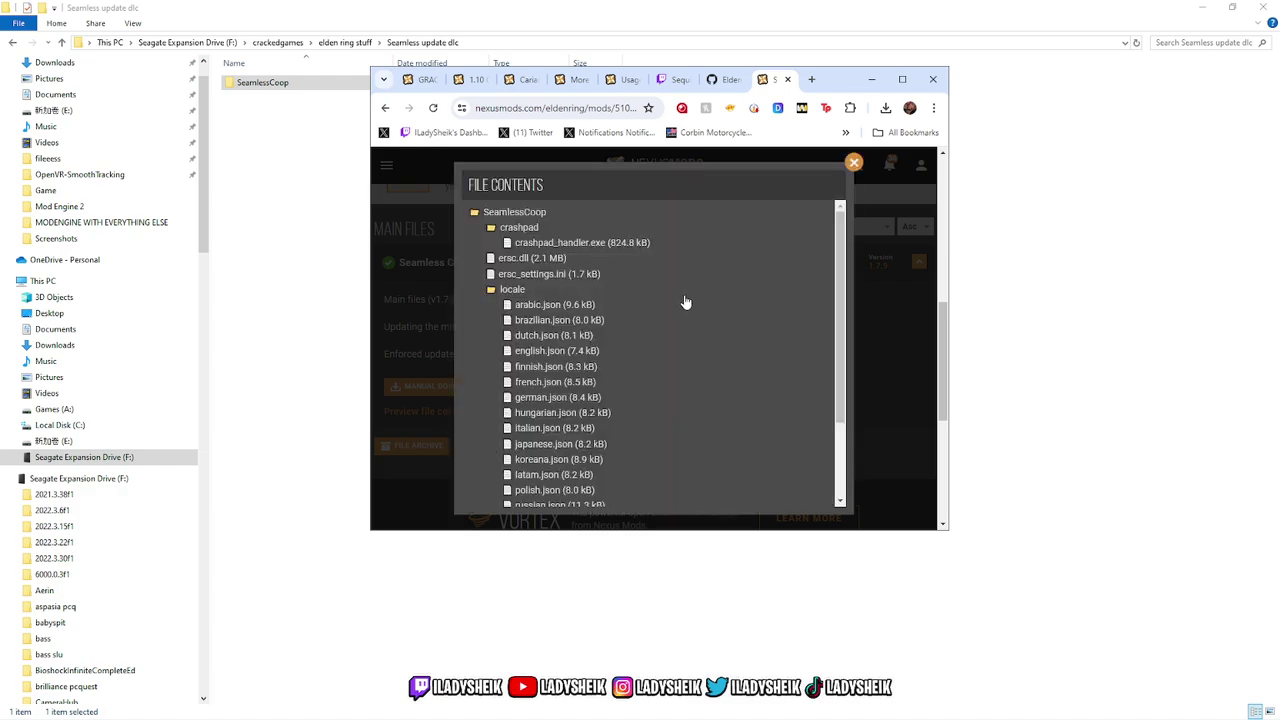
scroll(680, 300, down, 5)
scroll(675, 297, up, 5)
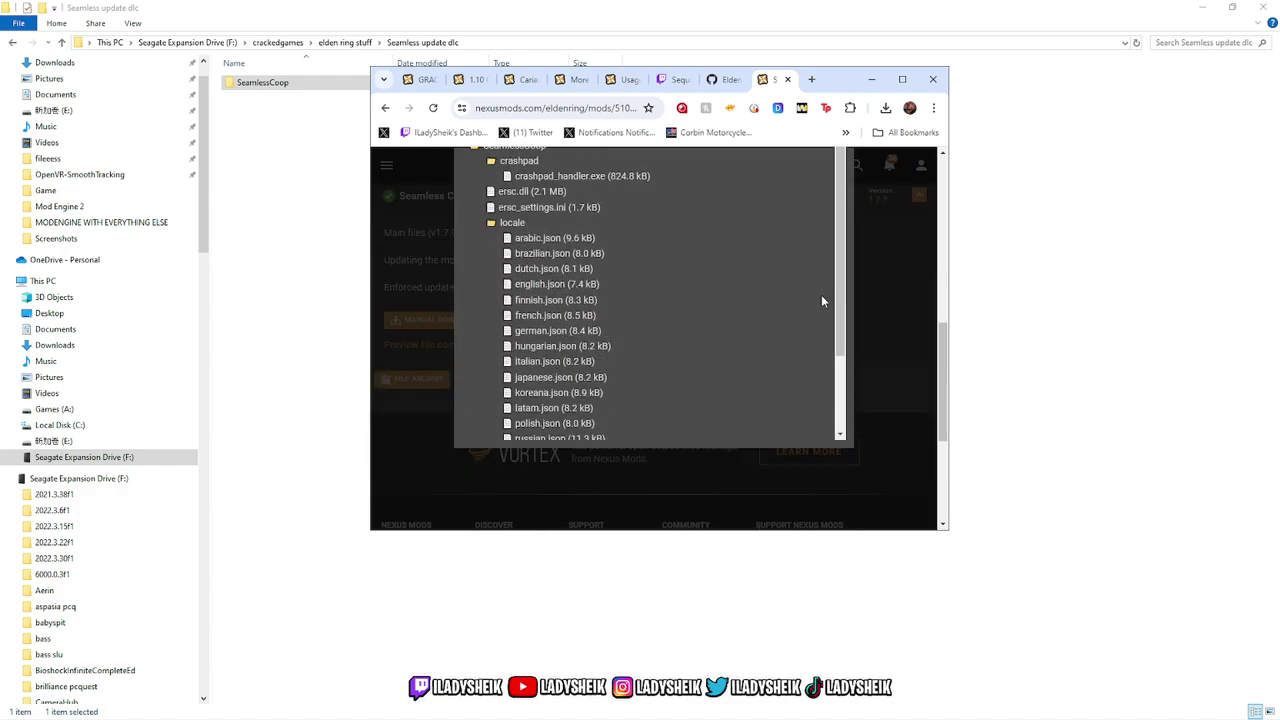
scroll(823, 300, up, 2)
scroll(686, 315, down, 3)
scroll(667, 362, down, 4)
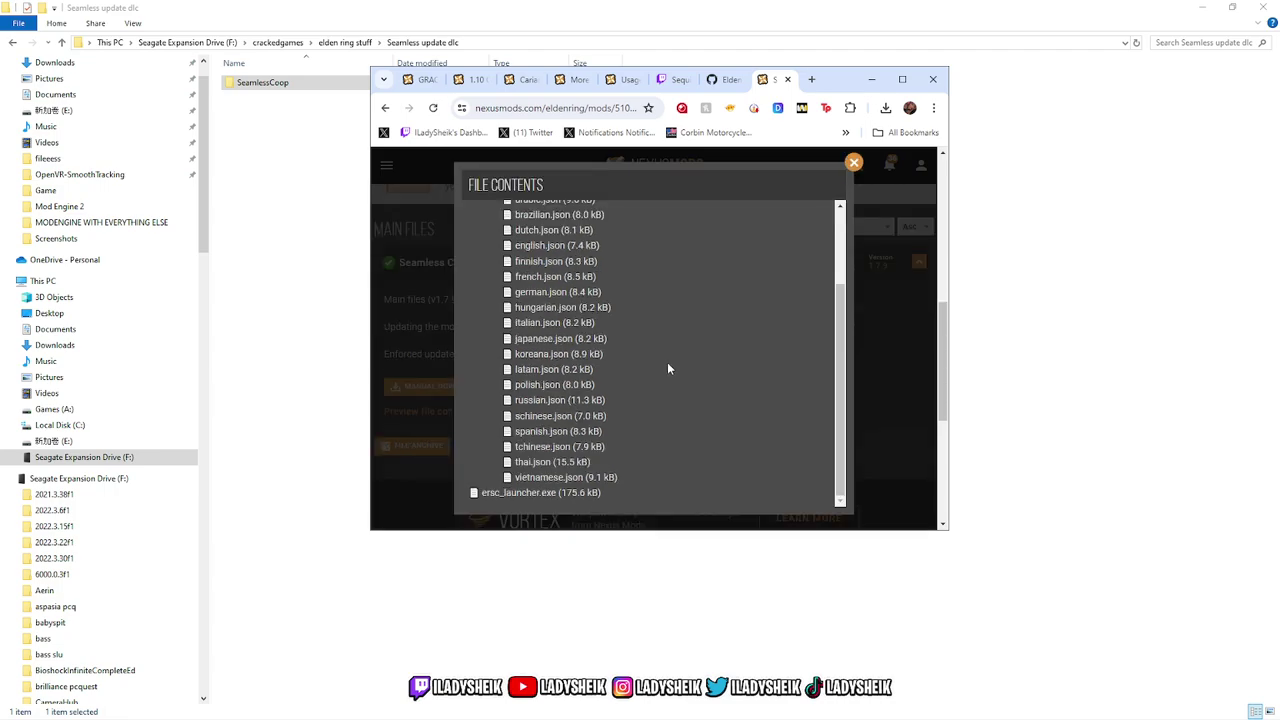
scroll(671, 359, up, 3)
click(997, 218)
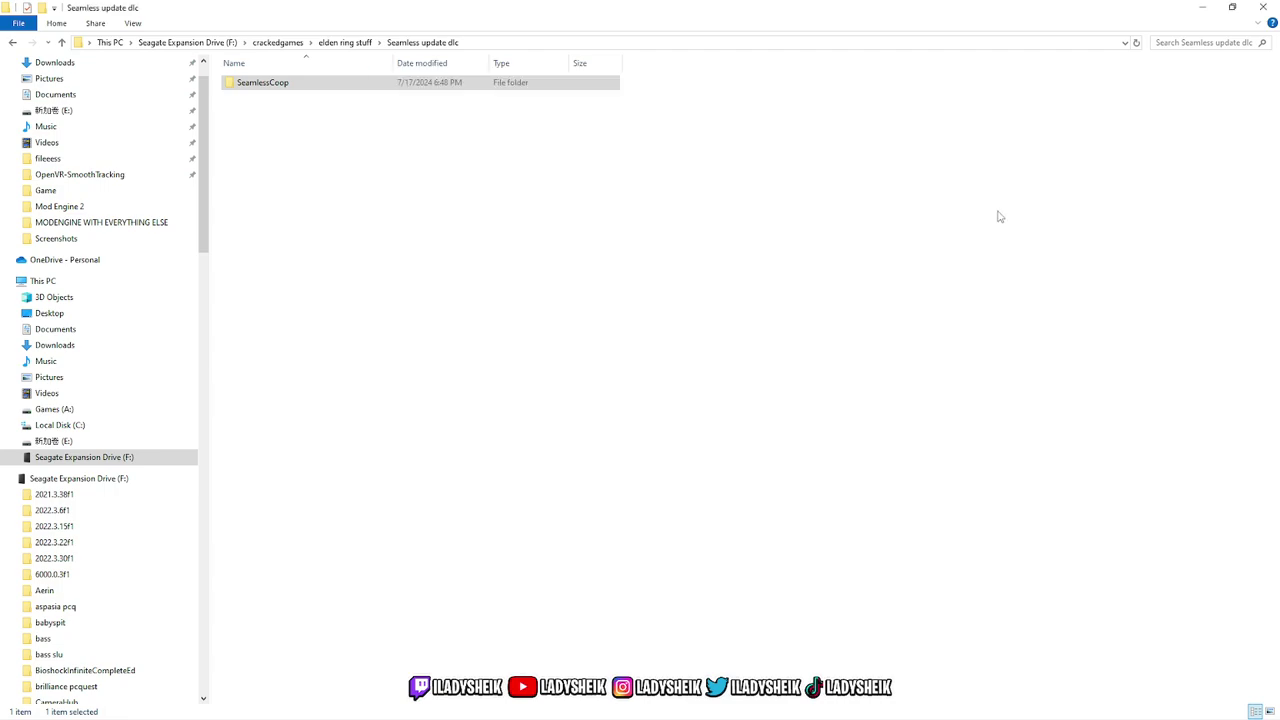
Compare the extracted SeamlessCoop folder and its locale subfolder with the file contents listed on the Nexus Mods page.
double_click(275, 86)
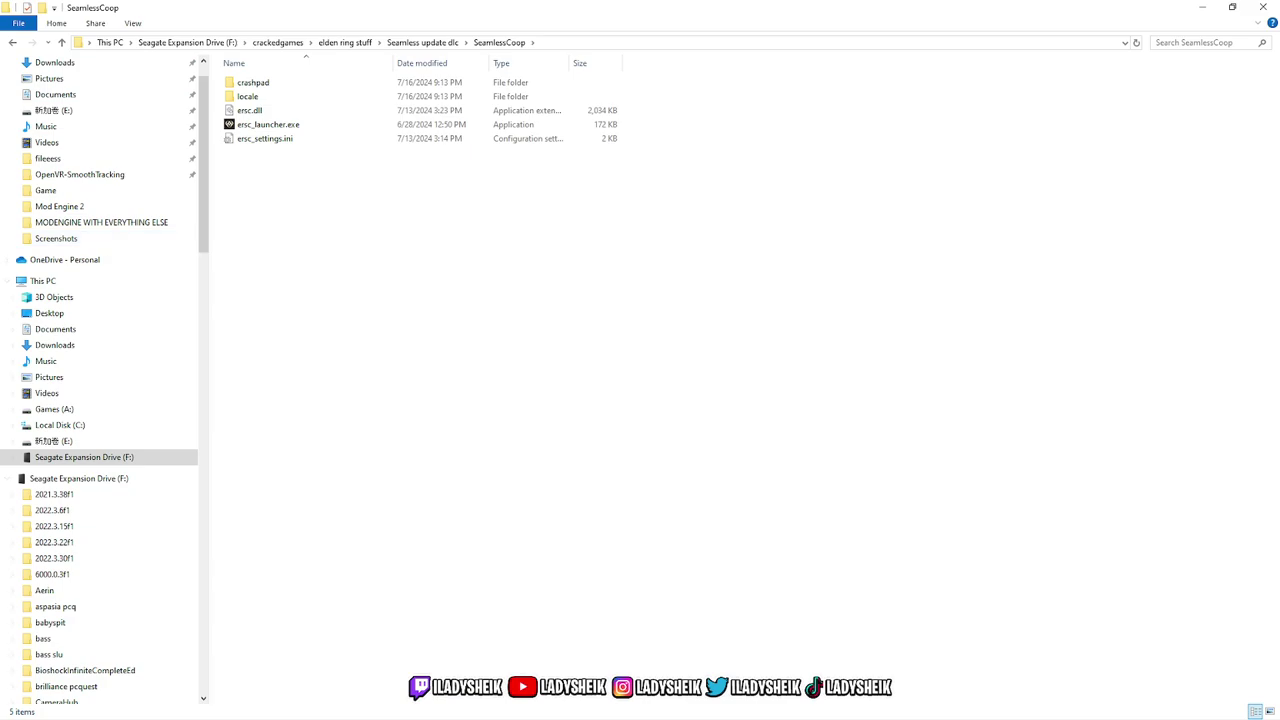
key(alt+Tab)
scroll(616, 333, up, 2)
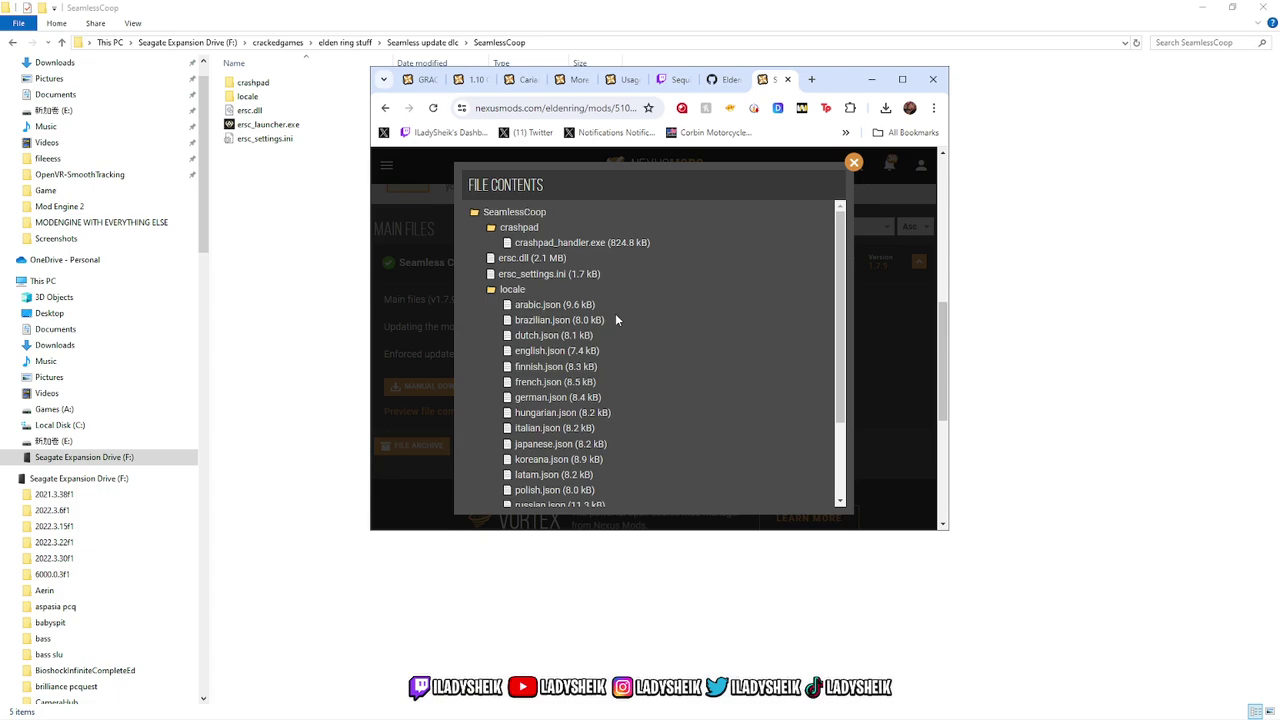
scroll(615, 313, down, 5)
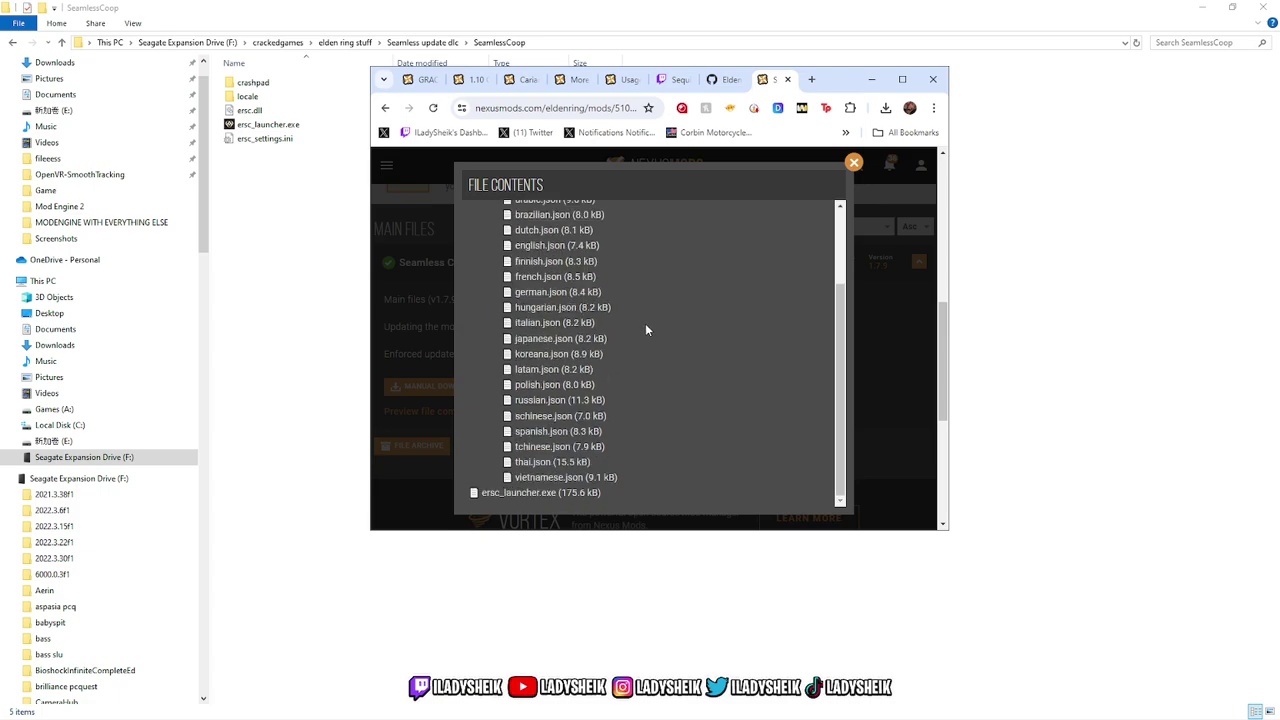
click(245, 344)
double_click(284, 97)
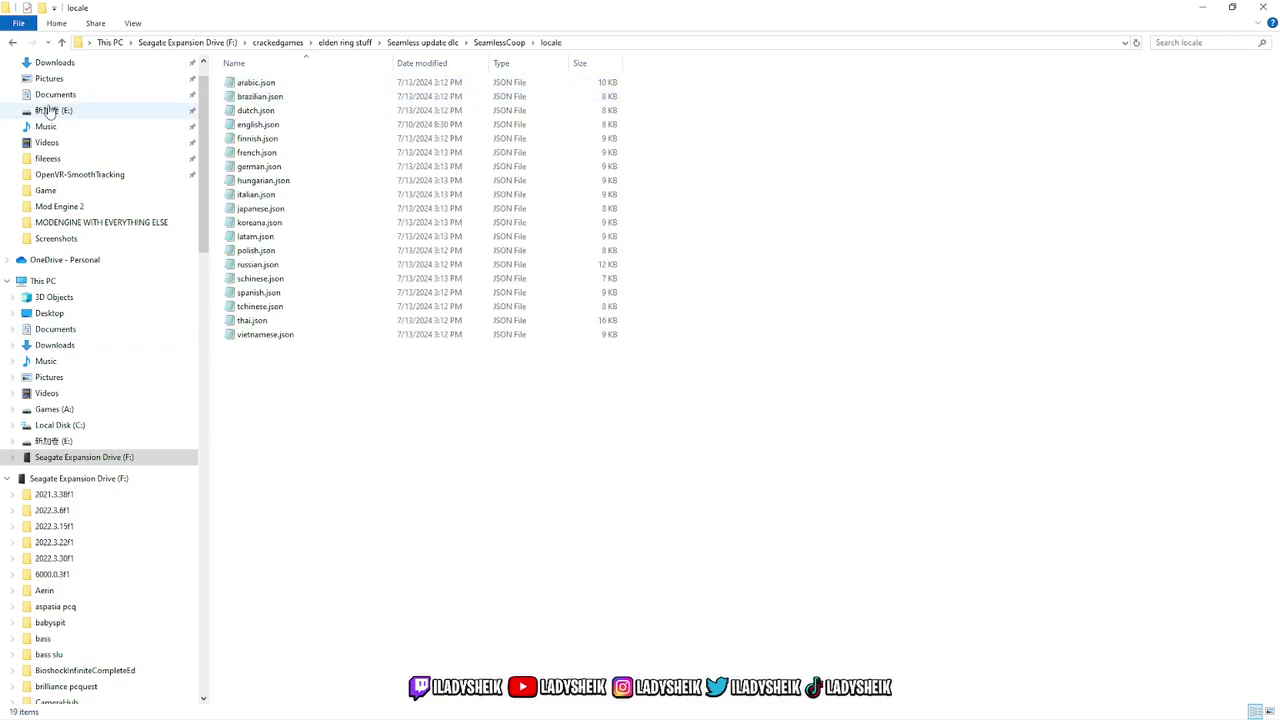
click(12, 42)
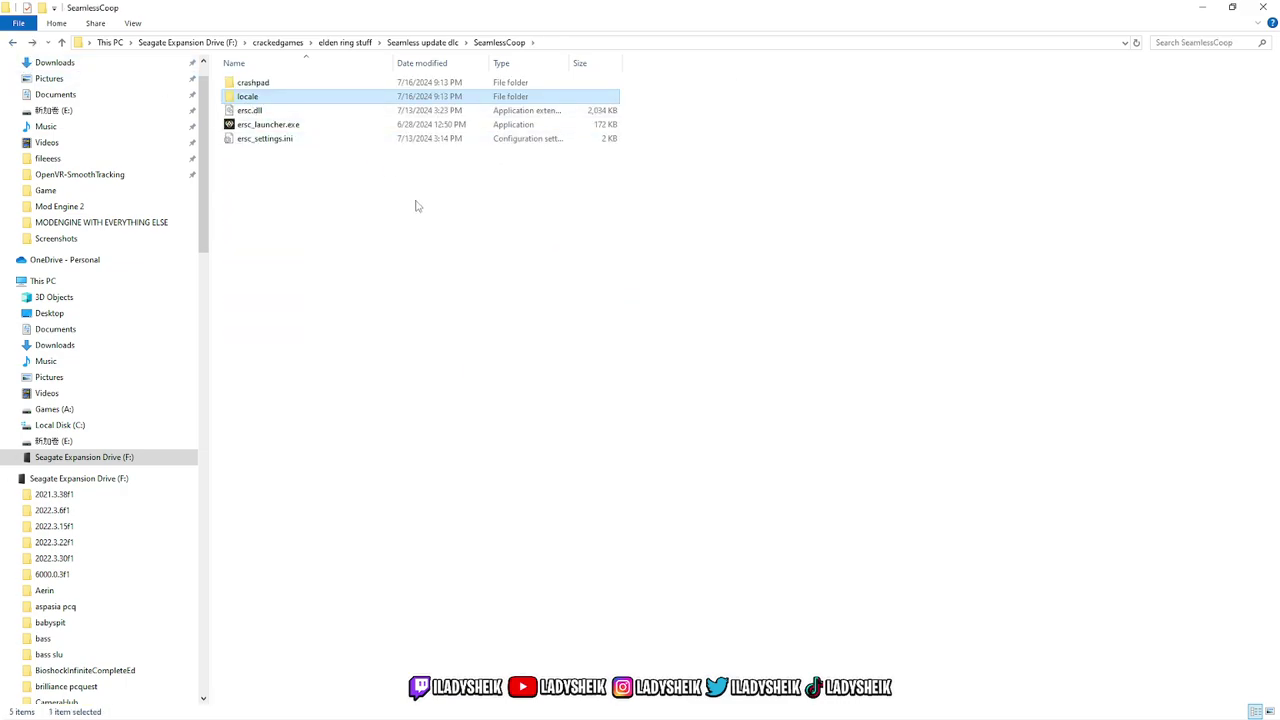
click(372, 176)
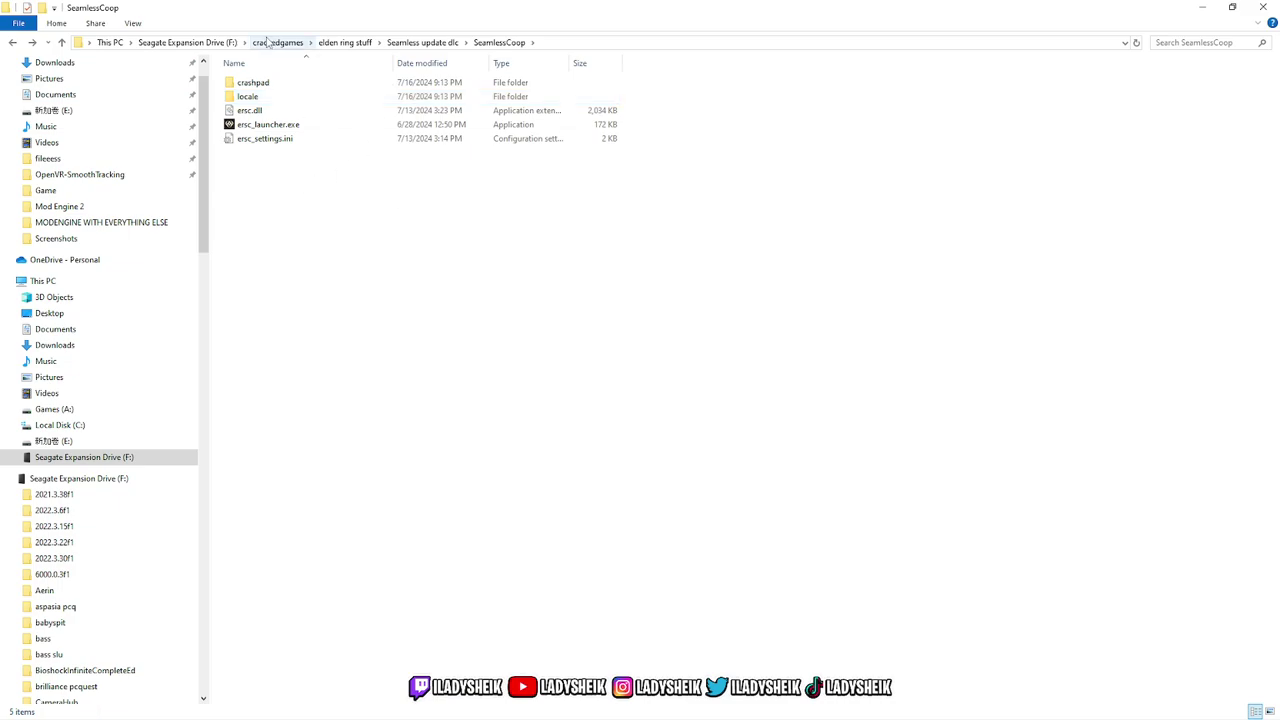
Copy the SeamlessCoop folder from the Seamless update dlc folder.
click(12, 42)
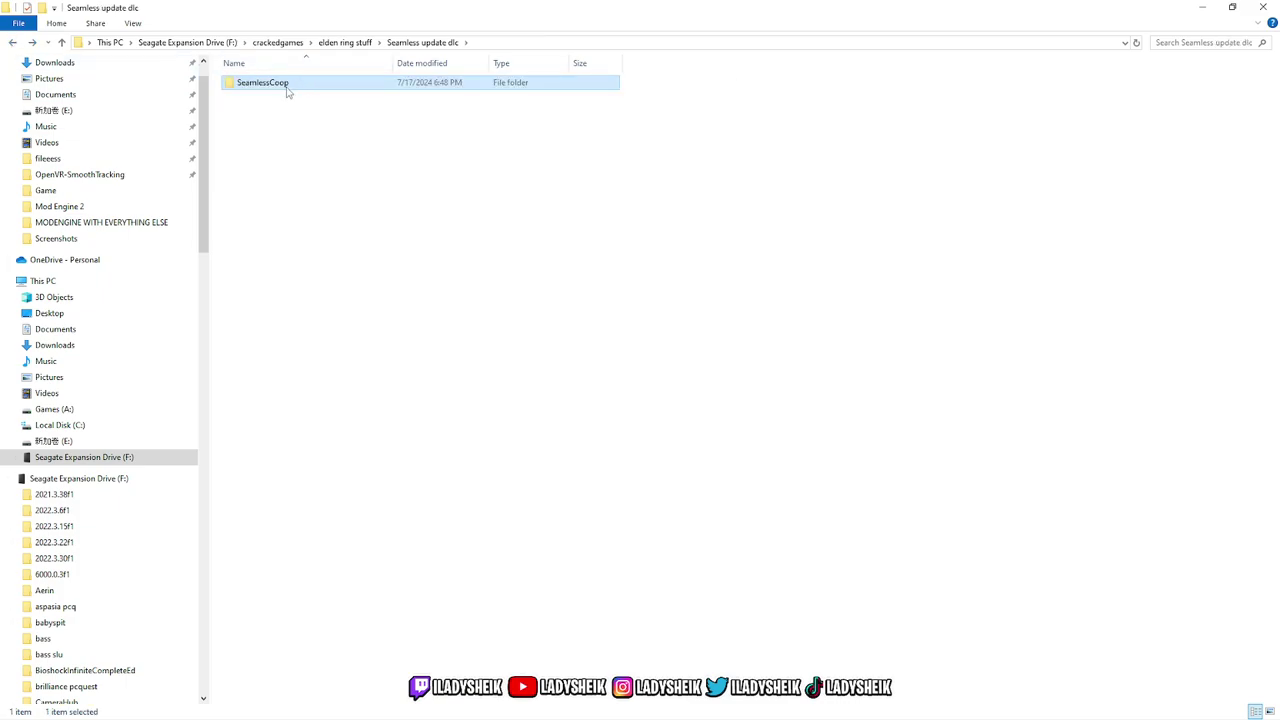
right_click(287, 92)
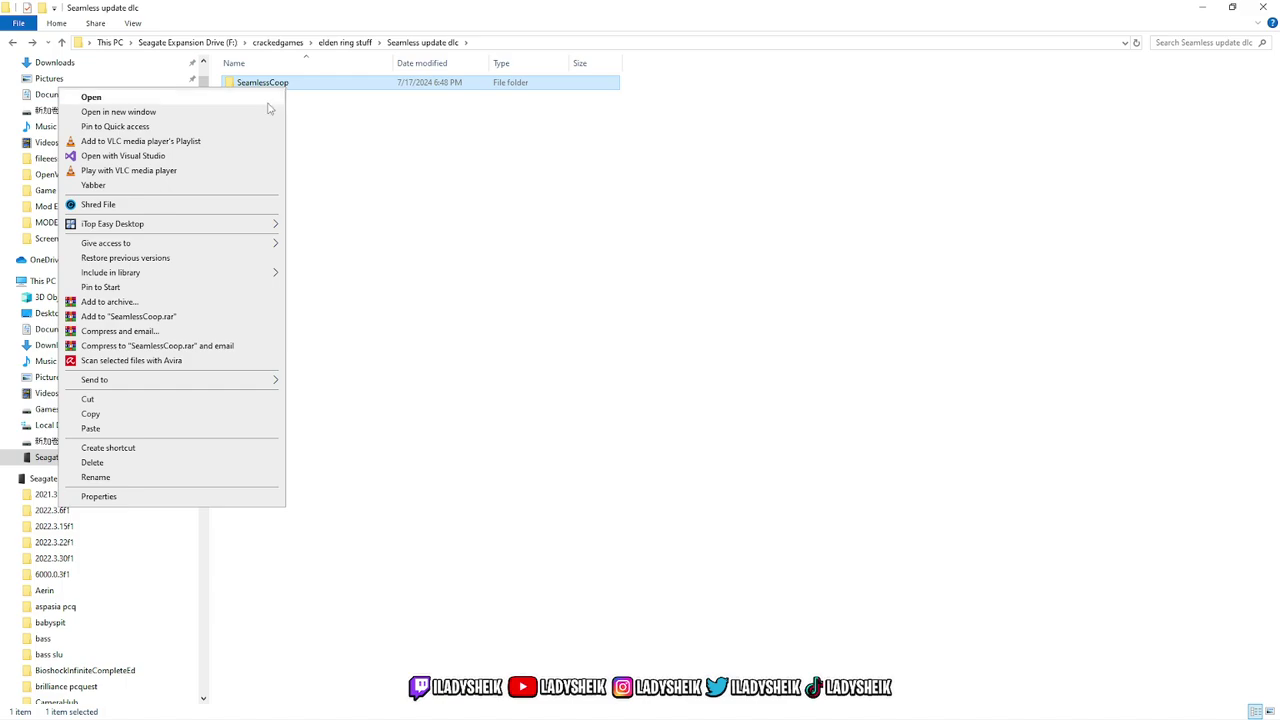
click(184, 414)
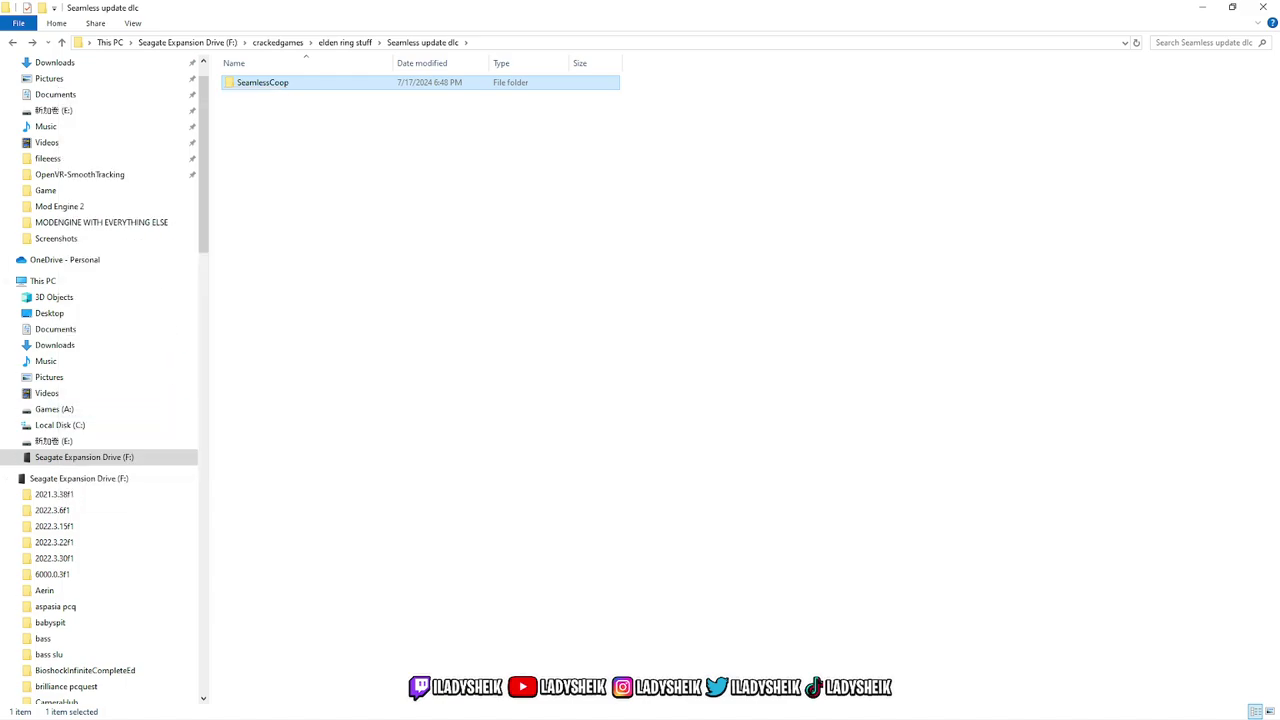
Switch to Steam, browse ELDEN RING's local files, and close the Steam window.
key(alt+Tab)
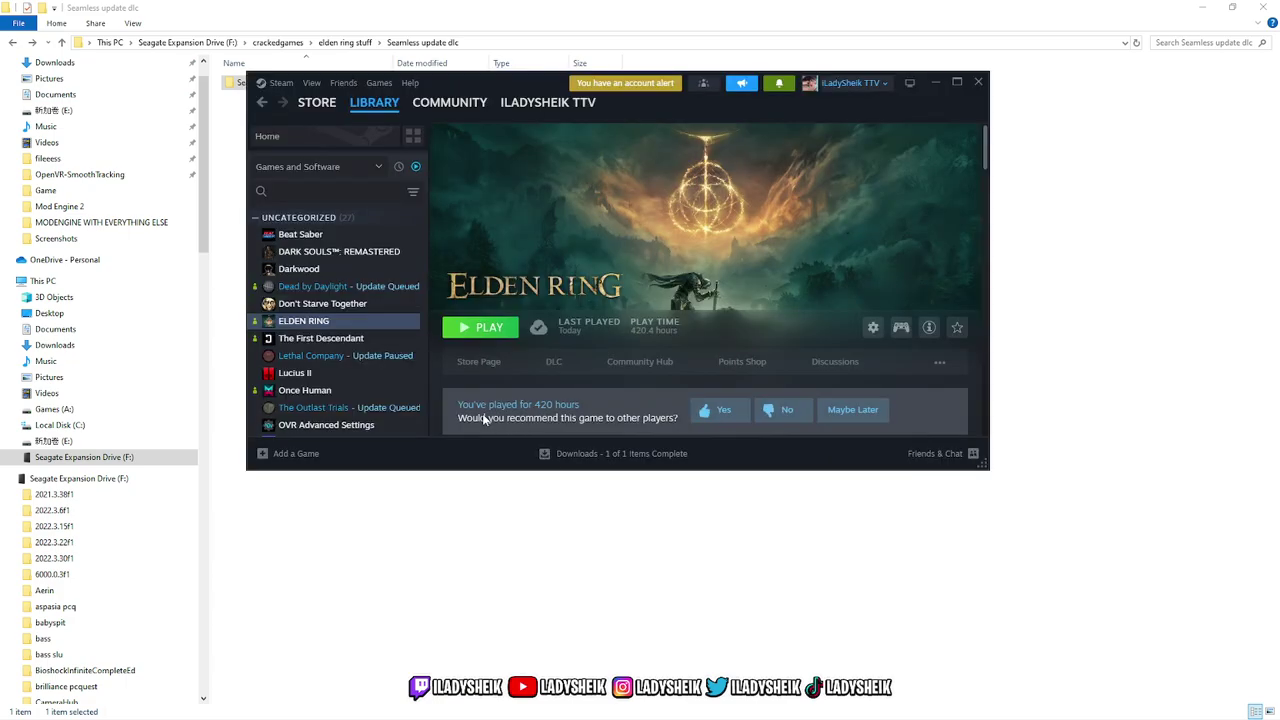
right_click(338, 328)
mouse_move(395, 412)
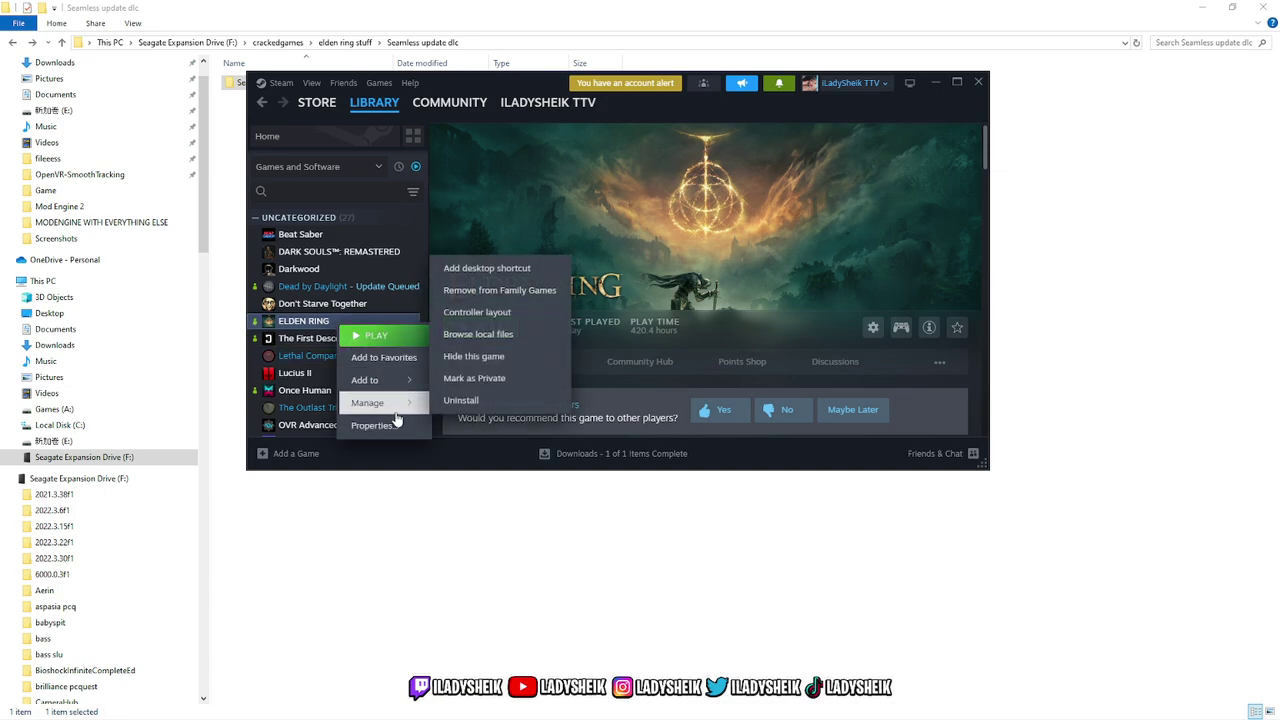
click(459, 342)
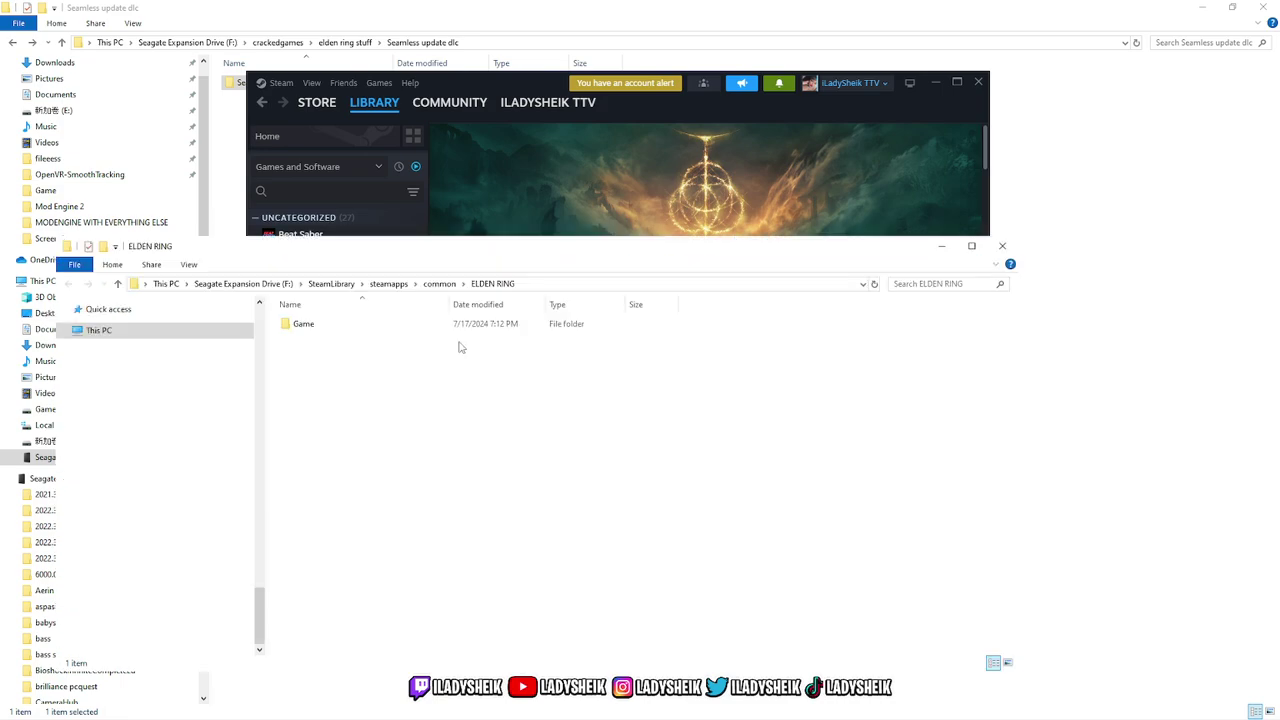
click(979, 83)
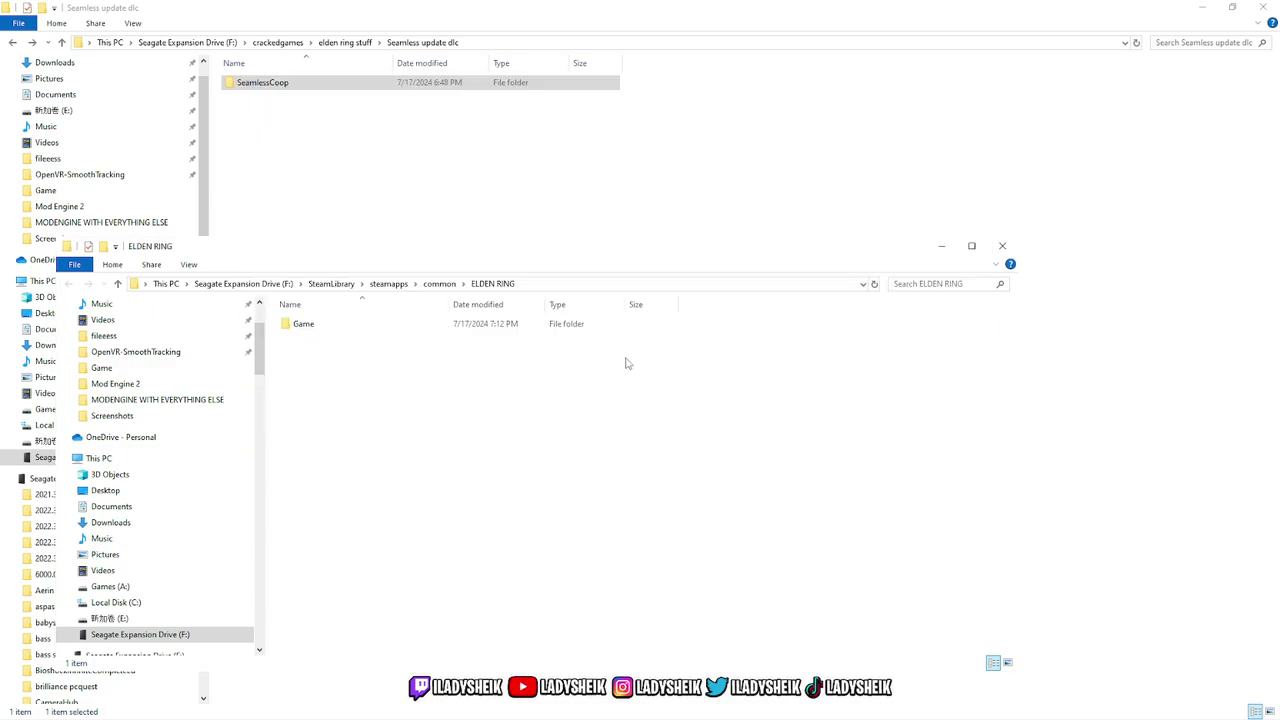
drag(586, 257, 692, 133)
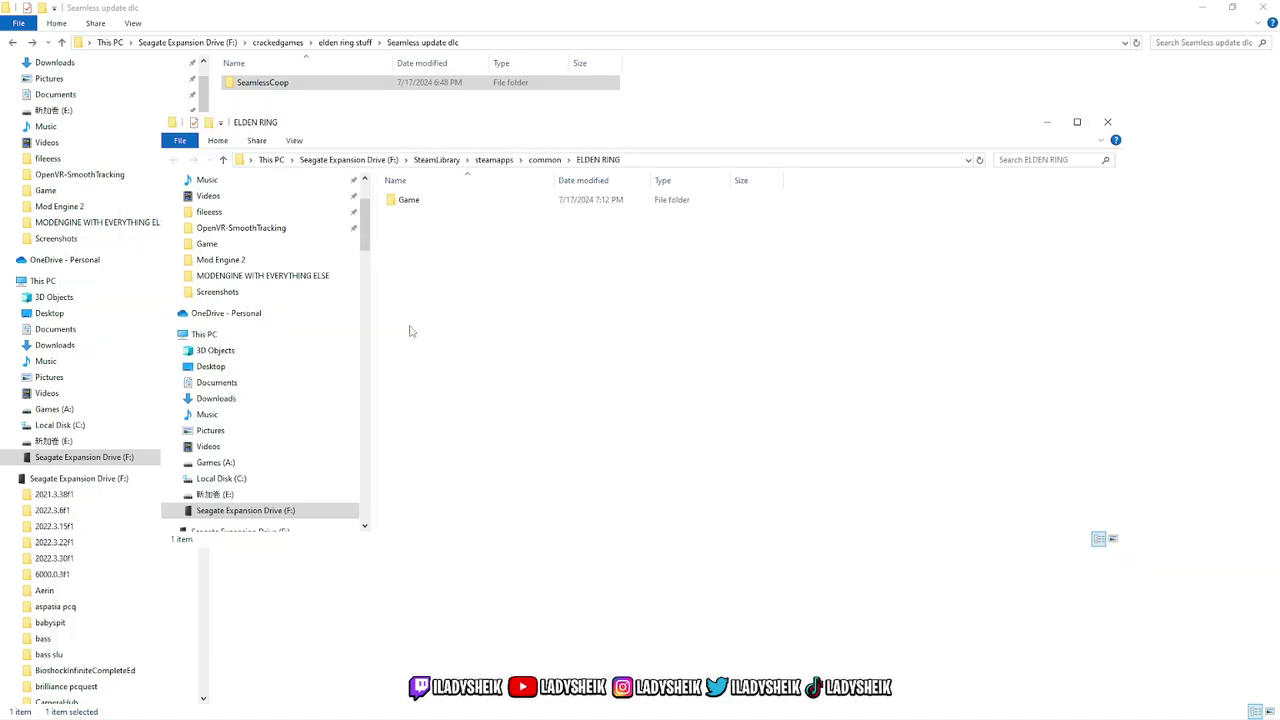
Paste the copied SeamlessCoop folder into ELDEN RING's Game folder.
double_click(408, 202)
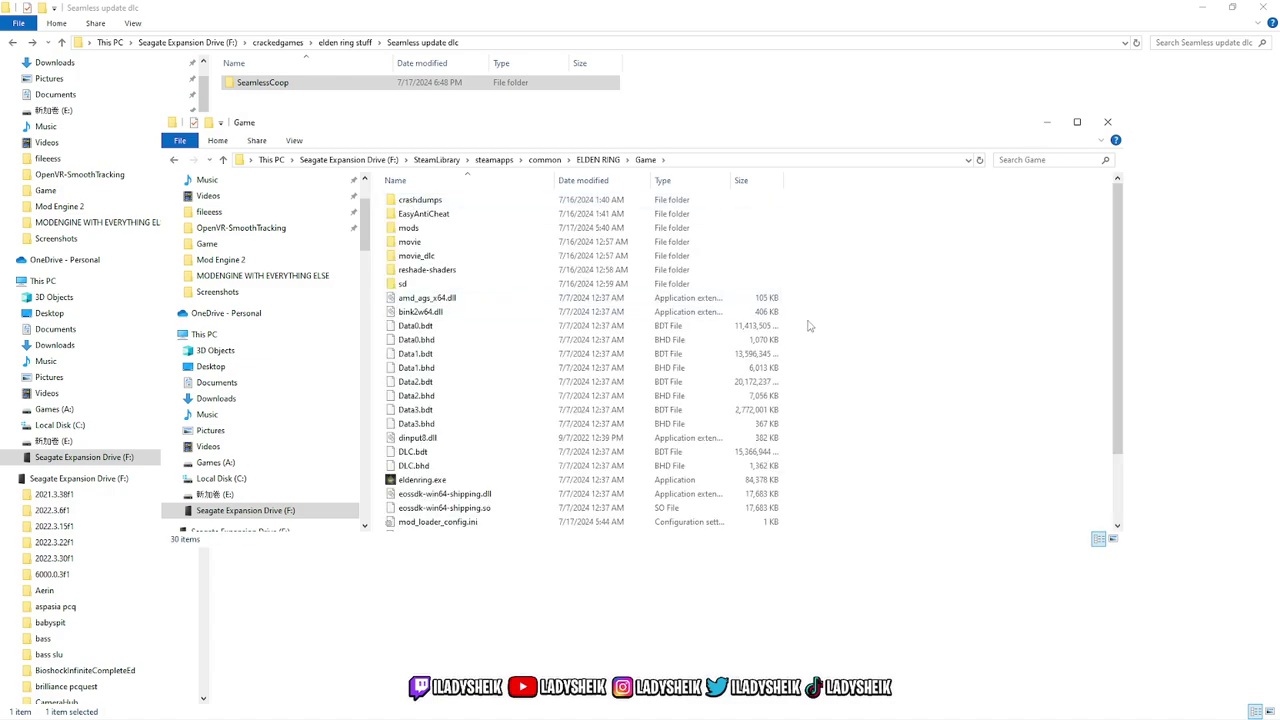
scroll(810, 326, down, 3)
scroll(845, 338, up, 3)
key(ctrl+v)
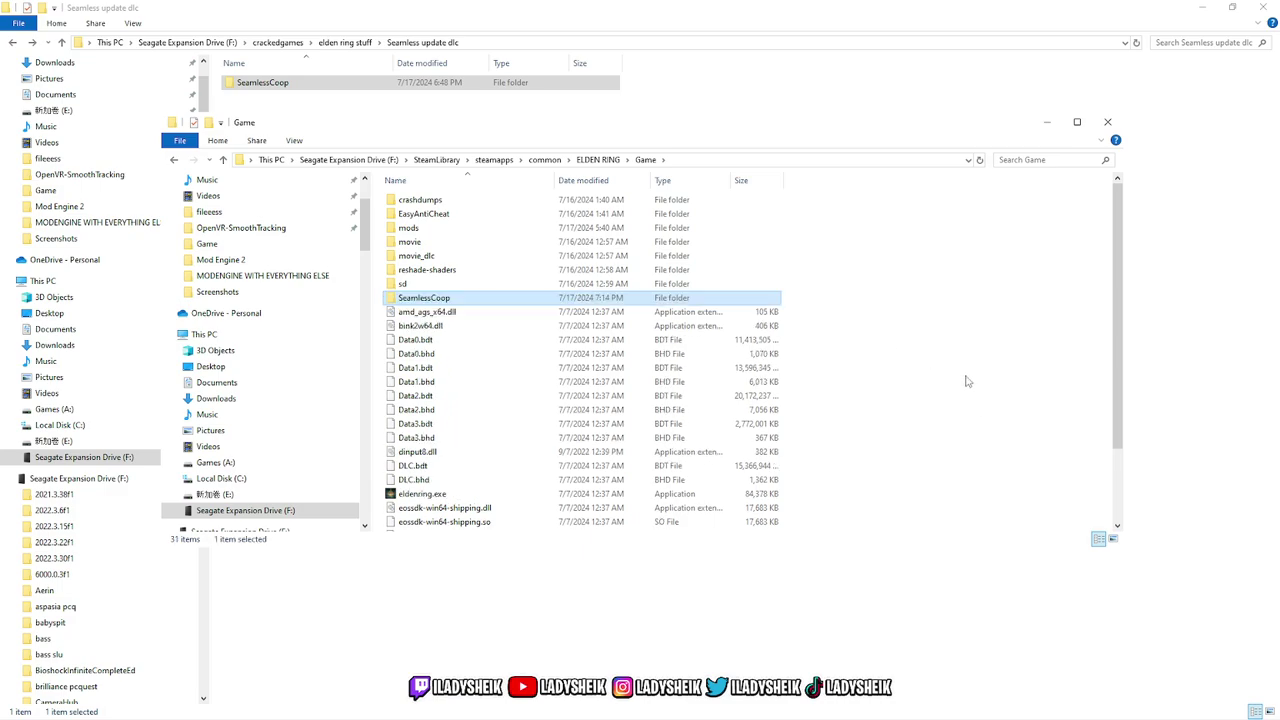
Move ersc_launcher.exe out of the pasted SeamlessCoop folder into the parent Game folder and check that it is there.
drag(455, 299, 458, 288)
click(434, 299)
double_click(489, 305)
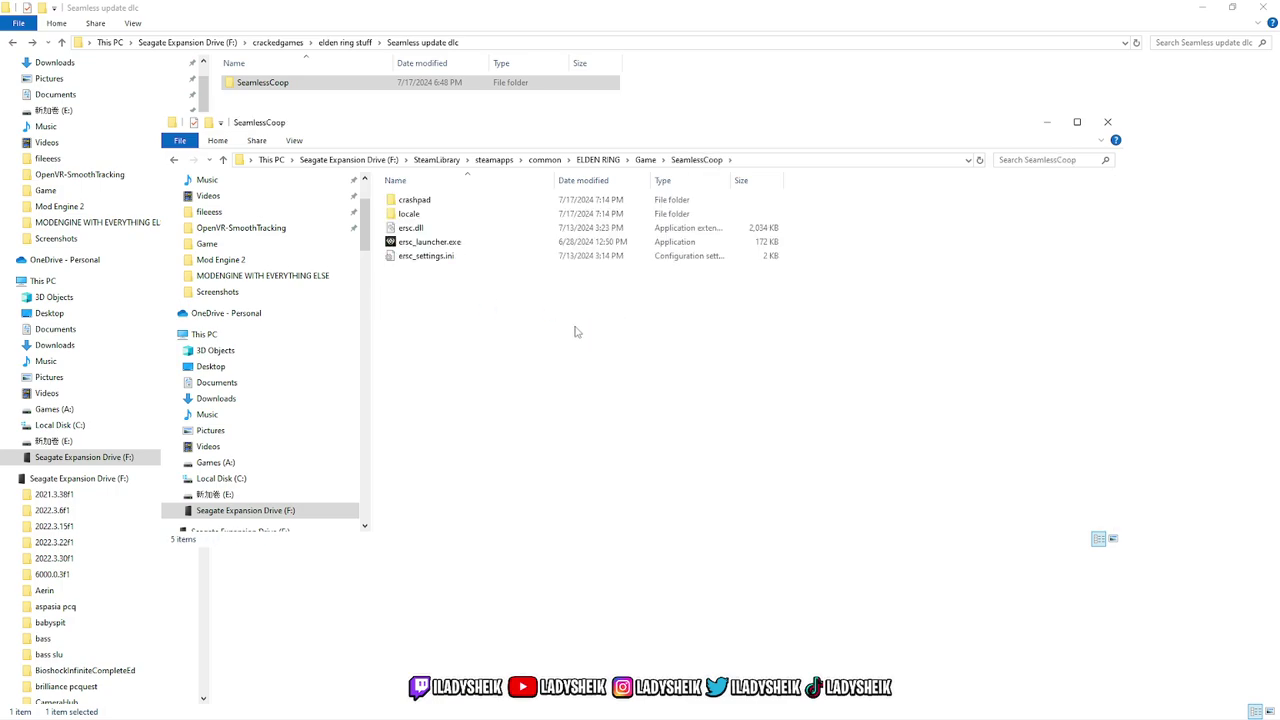
click(430, 245)
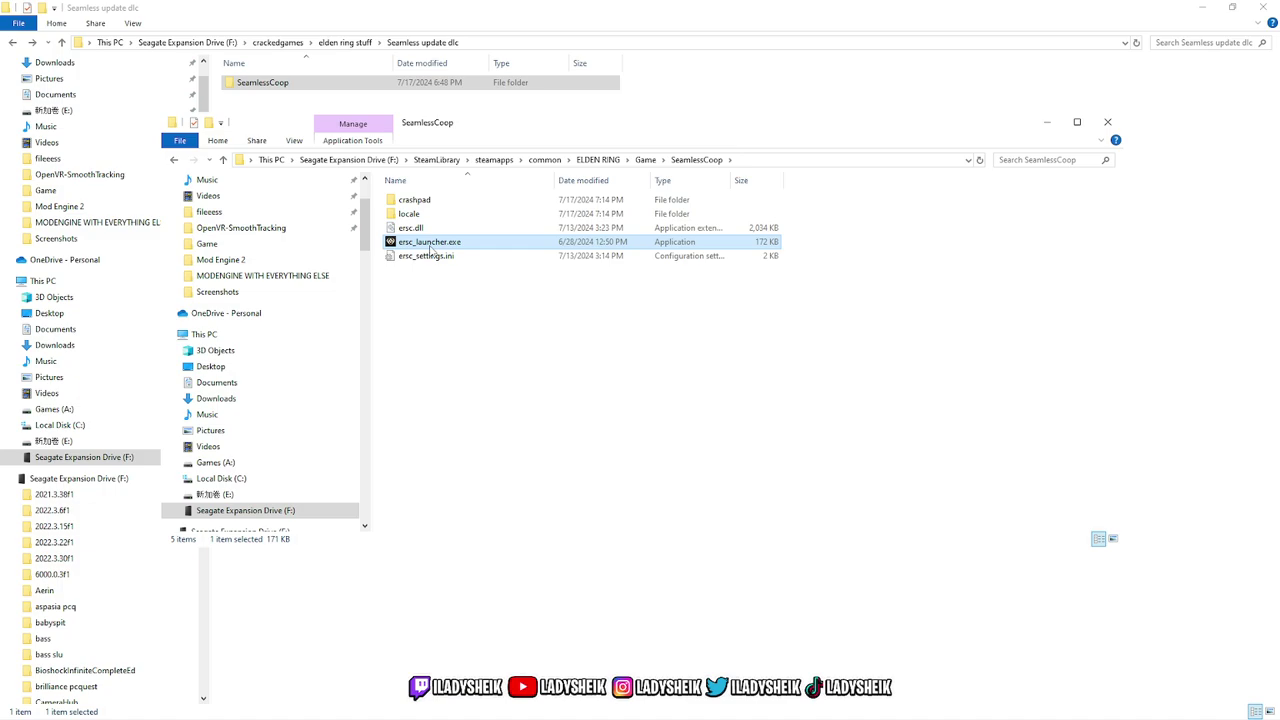
drag(430, 250, 645, 162)
click(645, 161)
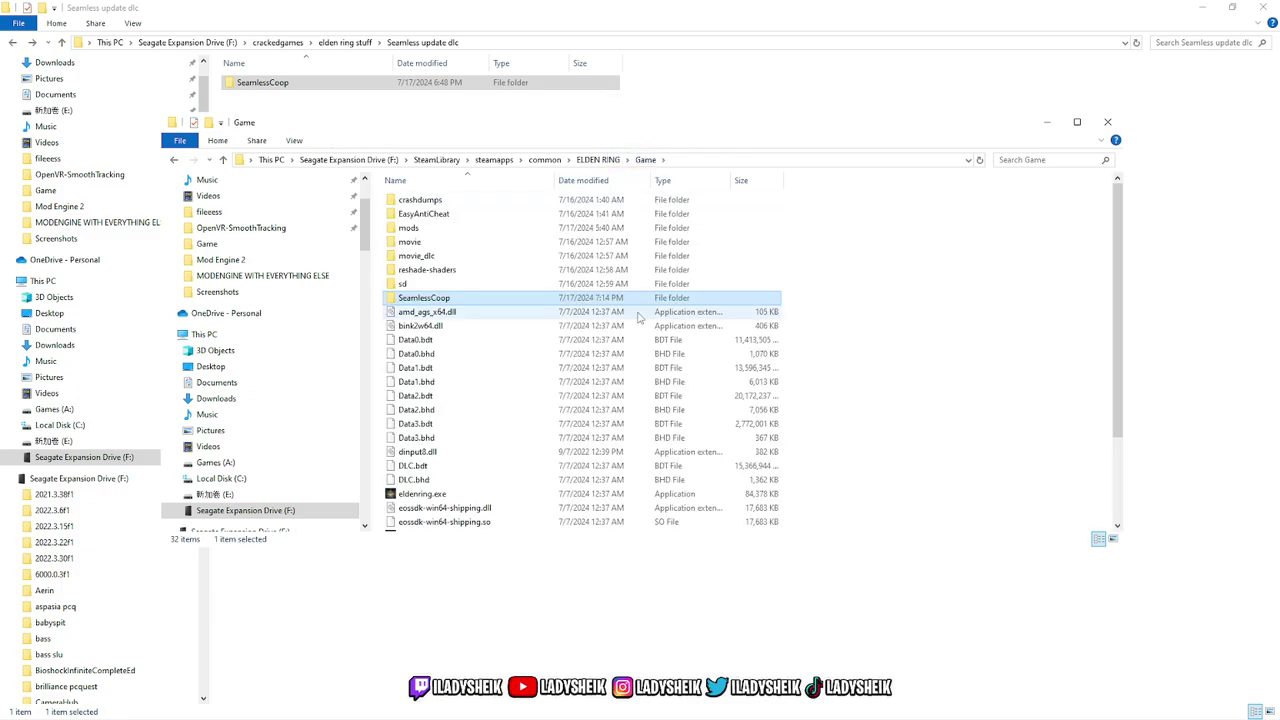
scroll(600, 380, down, 3)
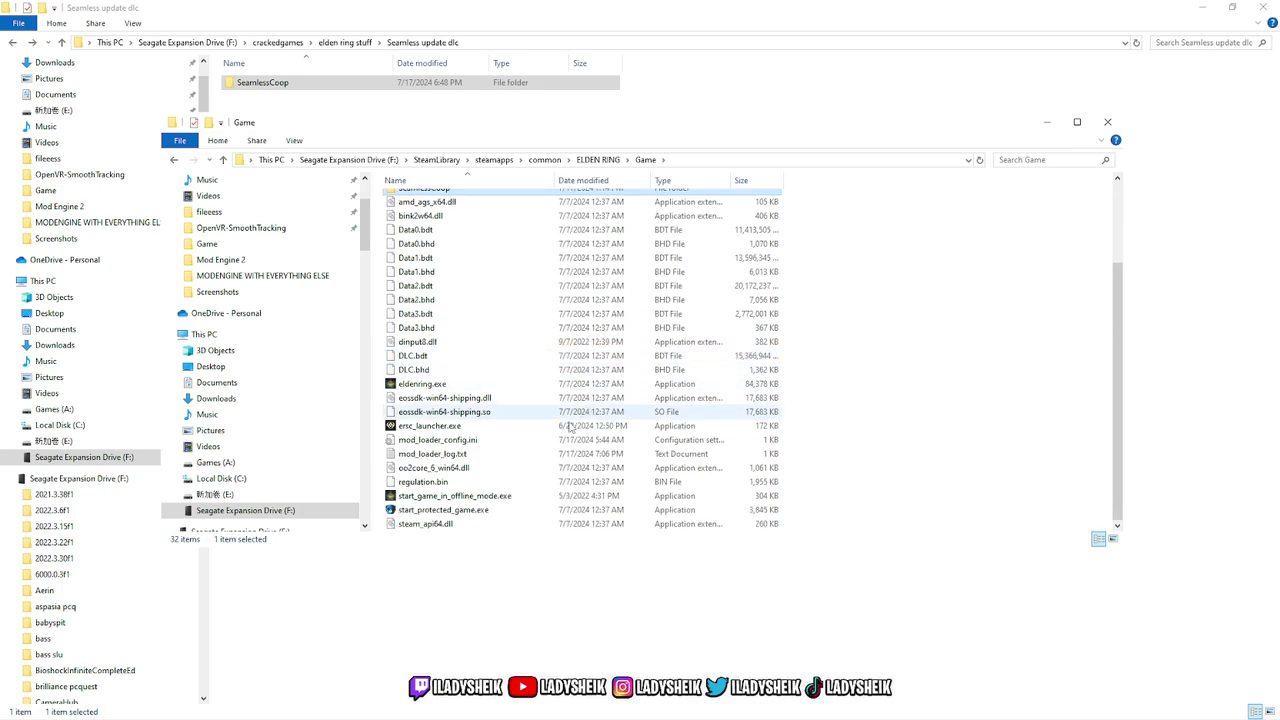
click(432, 428)
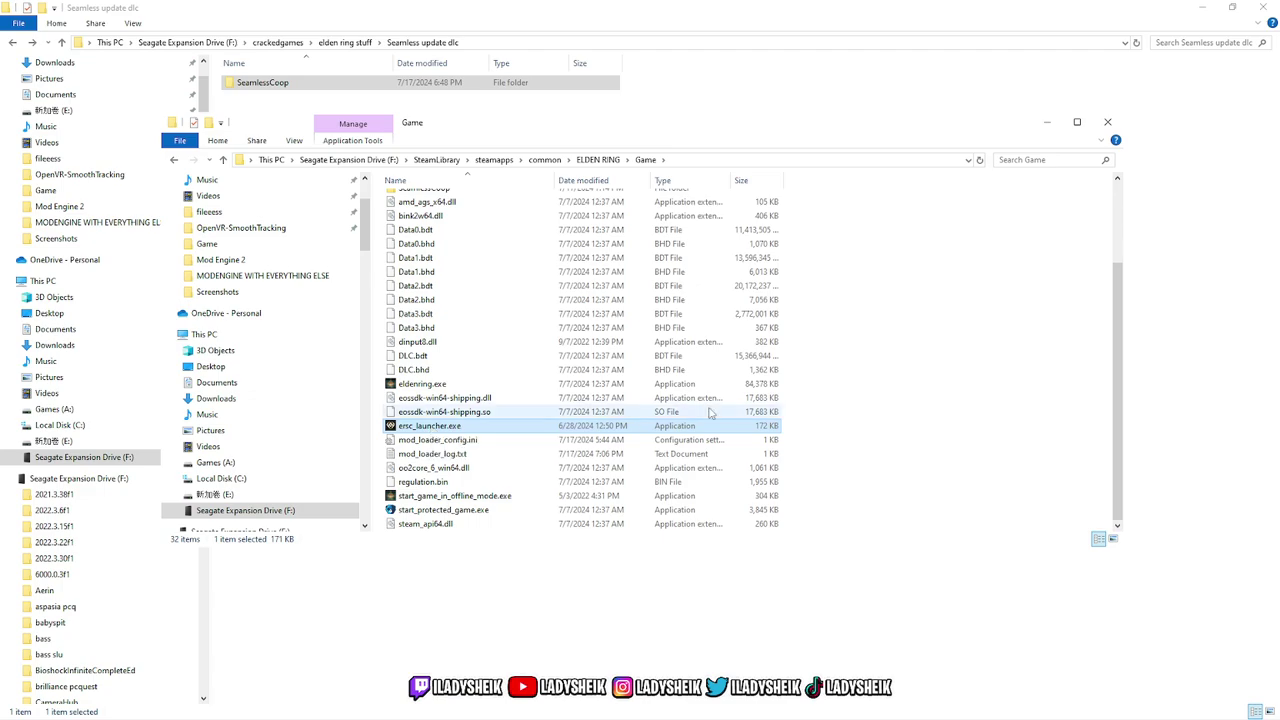
scroll(527, 339, up, 3)
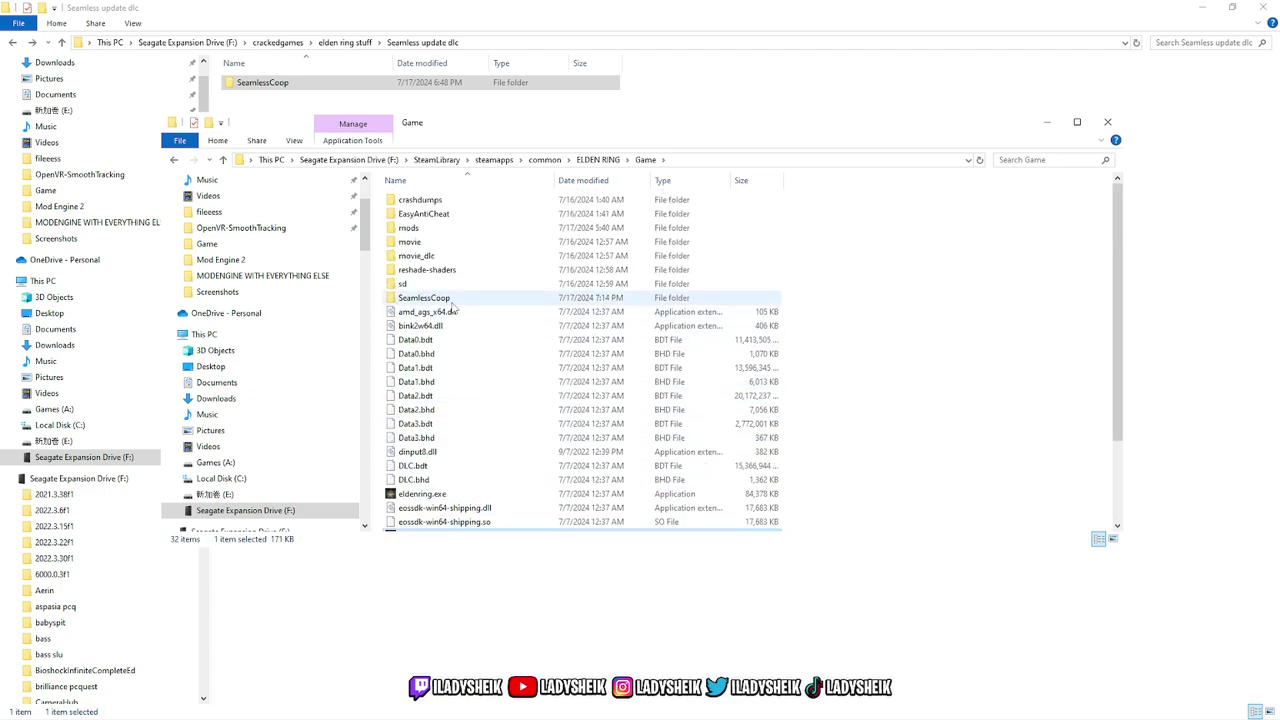
Open ersc_settings.ini from the game's SeamlessCoop folder in Notepad and go to the session password setting.
click(438, 302)
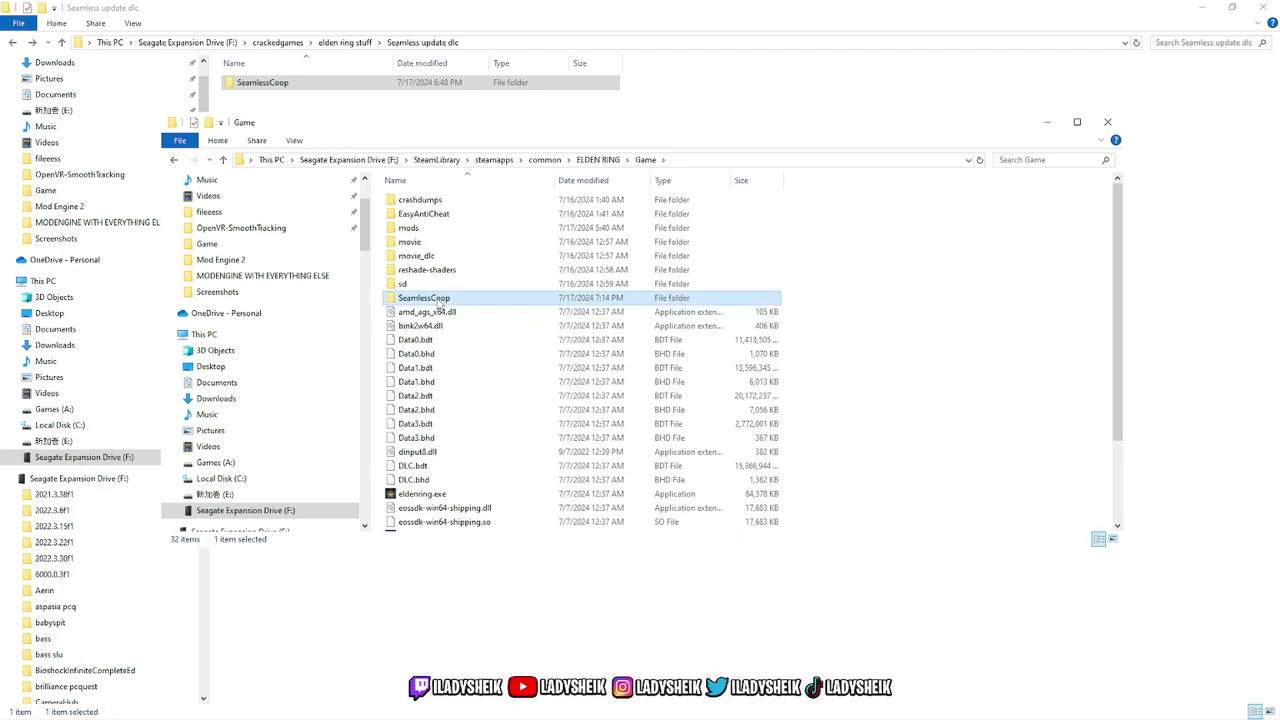
double_click(438, 302)
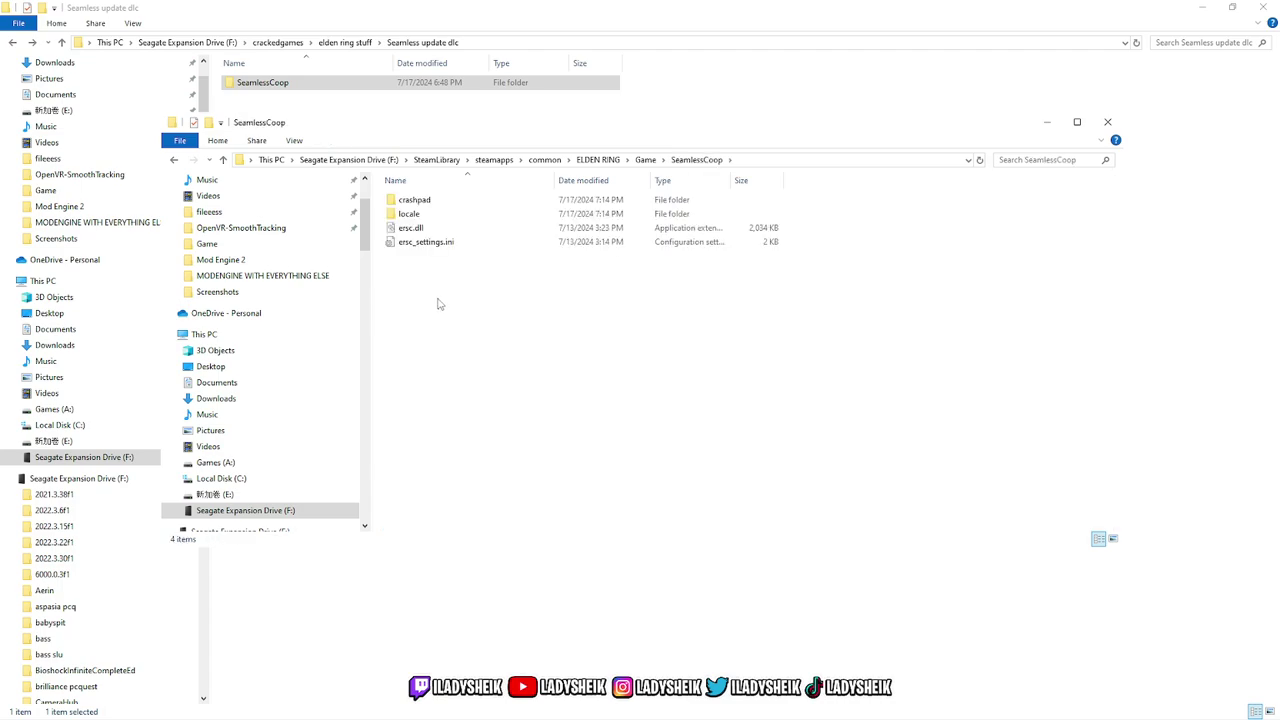
click(412, 250)
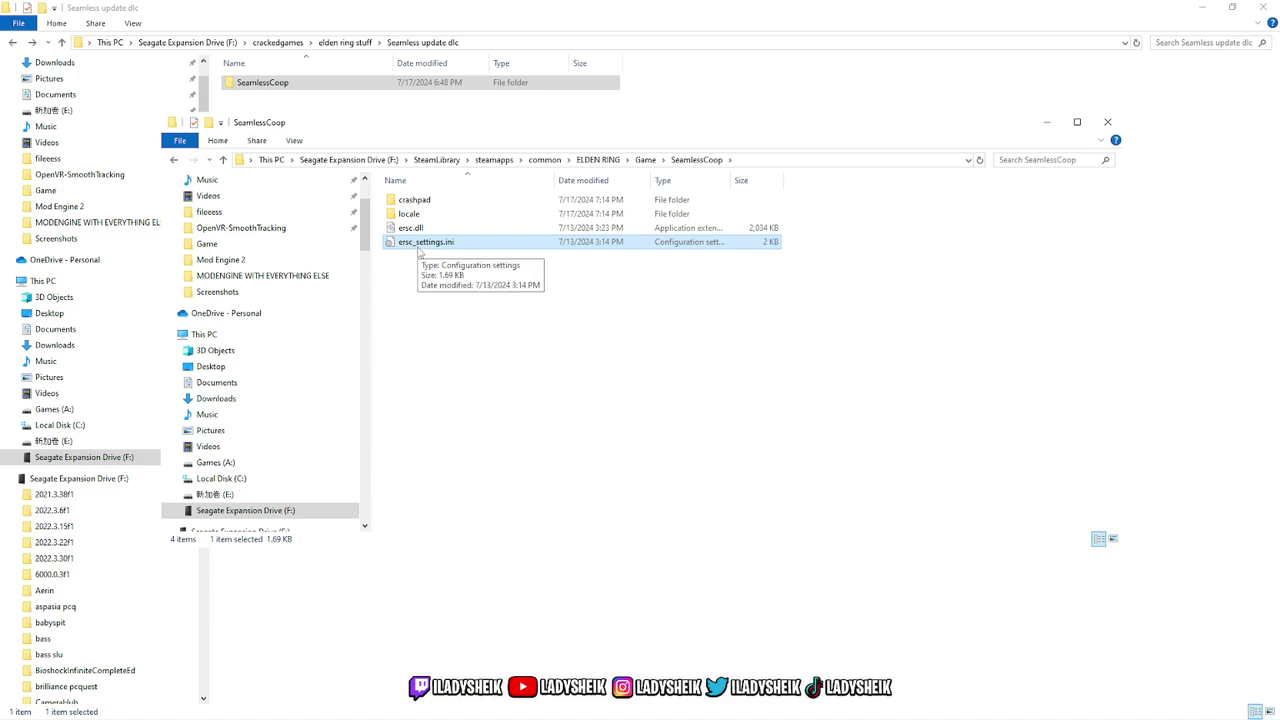
double_click(443, 250)
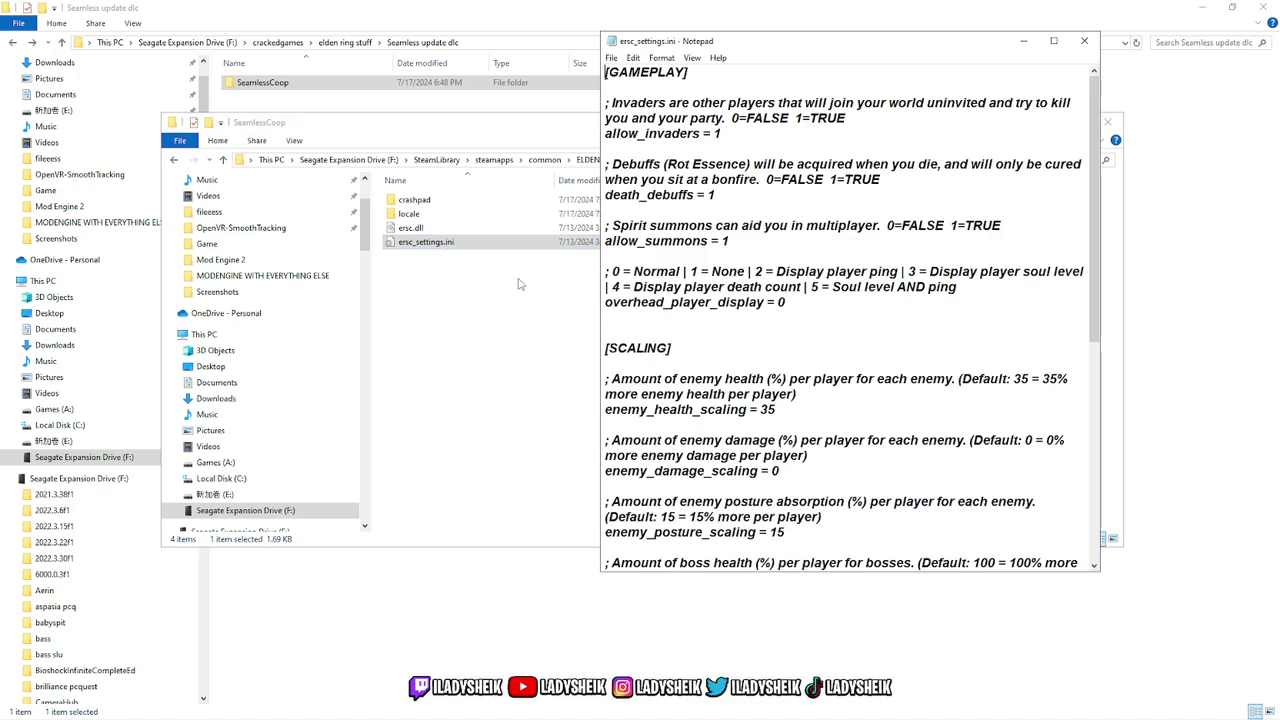
drag(752, 43, 509, 44)
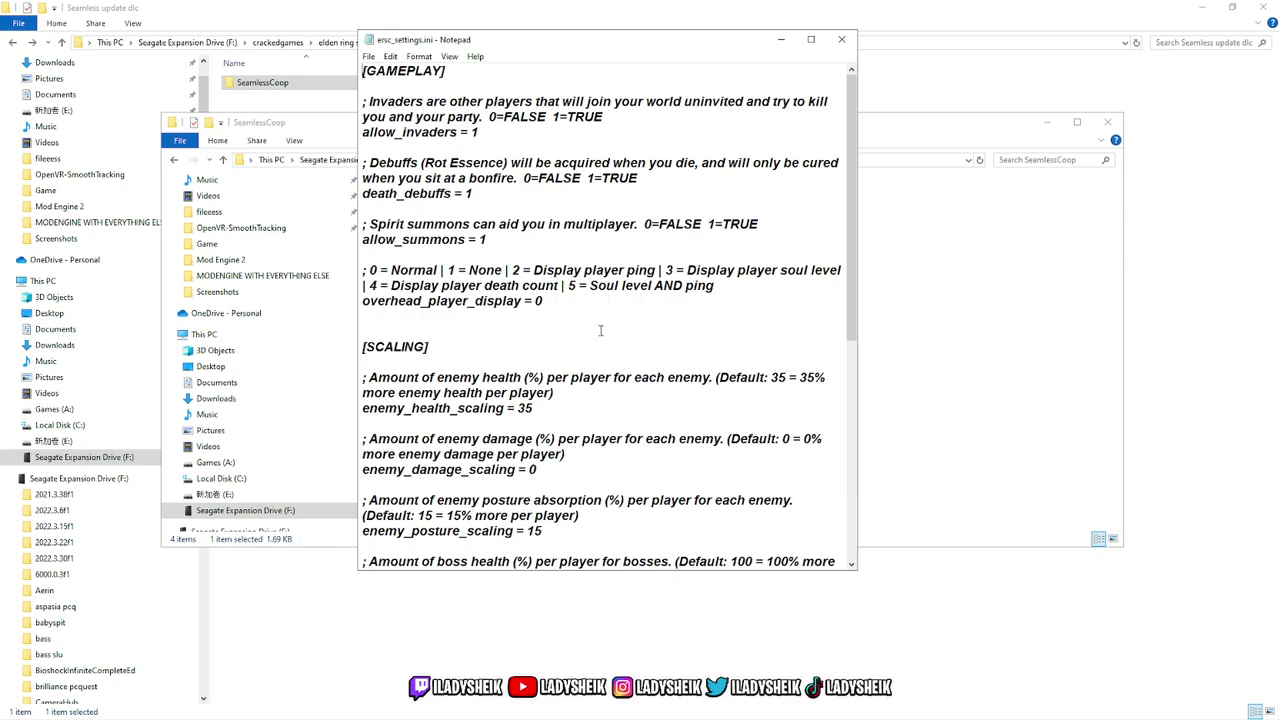
scroll(618, 323, down, 7)
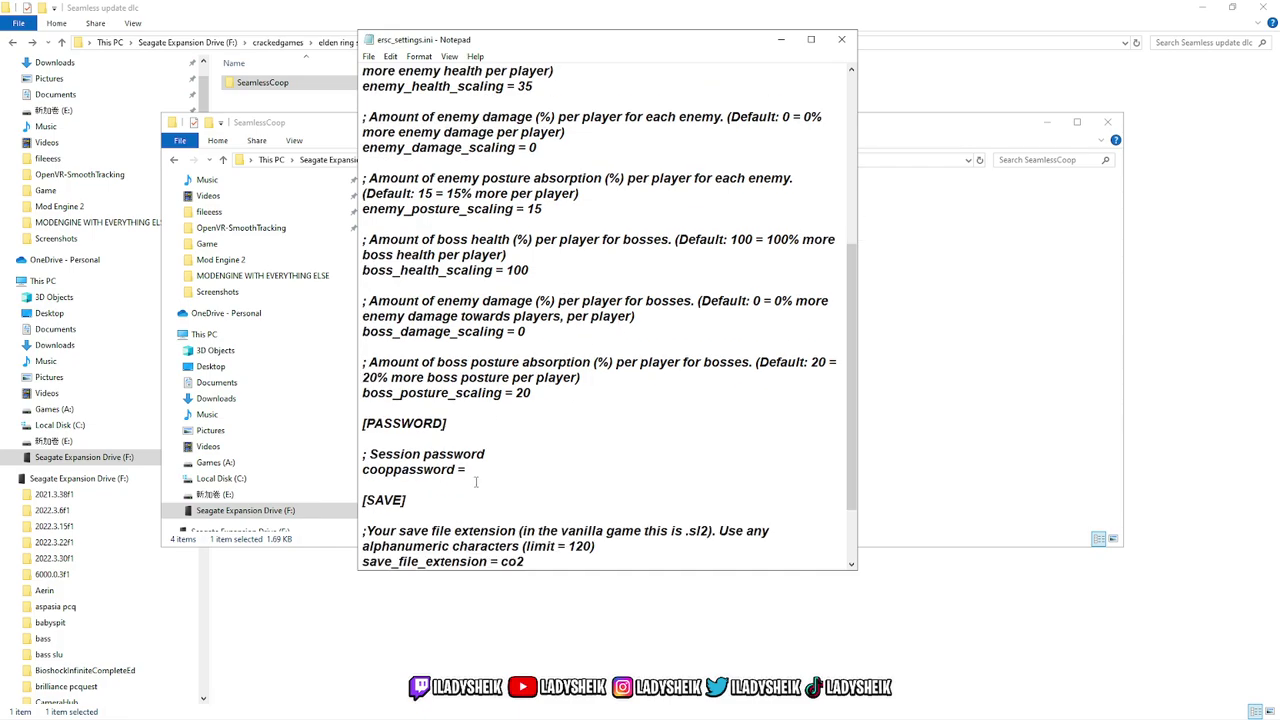
Enter the session password as the cooppassword value in ersc_settings.ini, save the file and close it.
drag(349, 478, 341, 421)
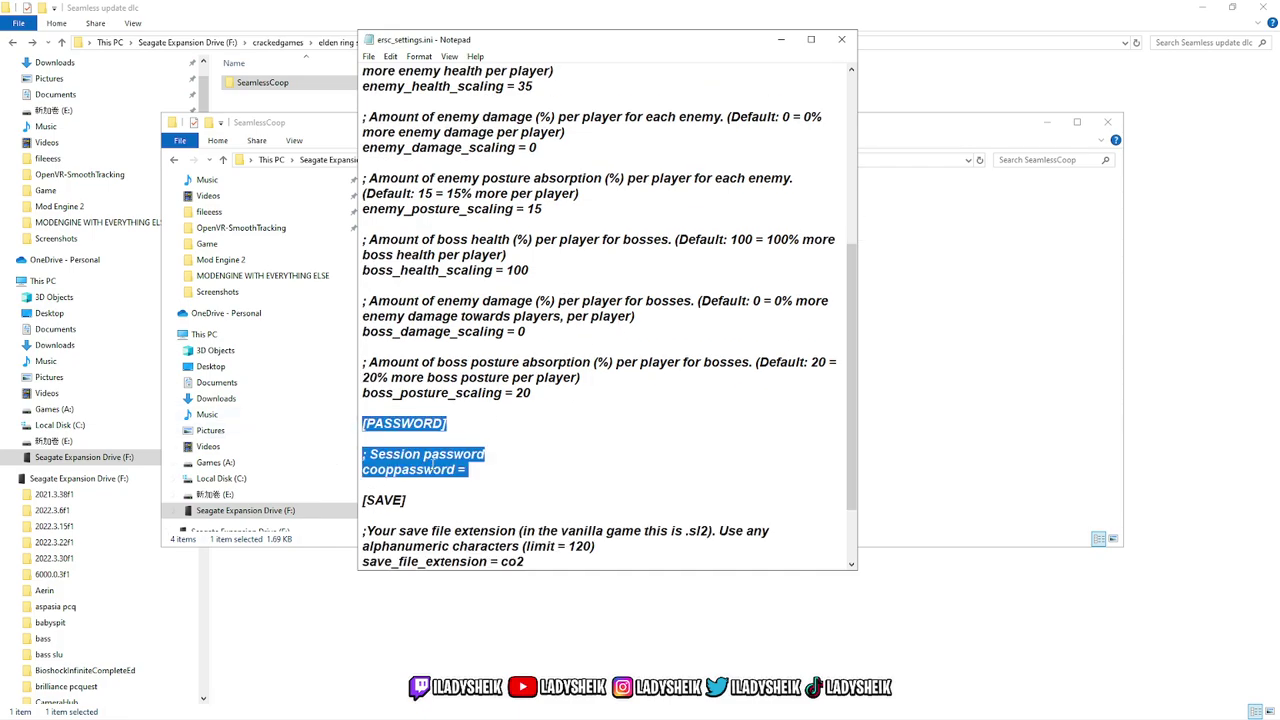
click(494, 474)
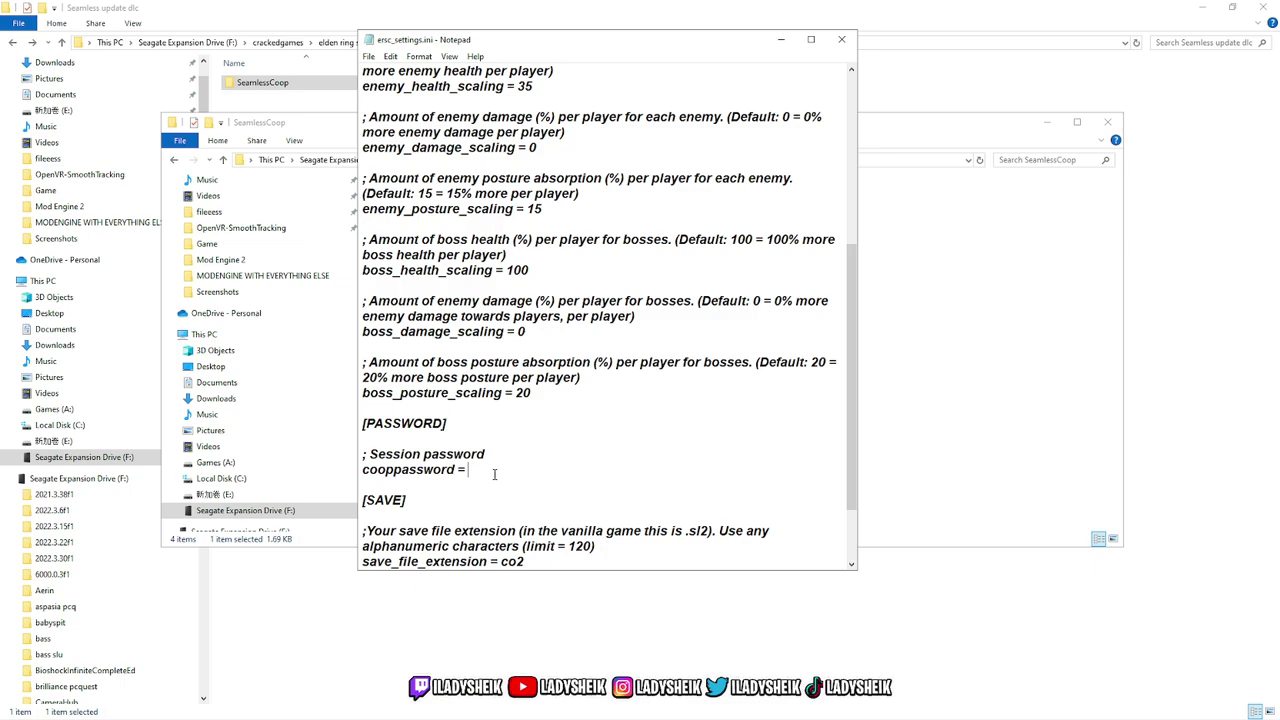
text(sheik)
click(370, 57)
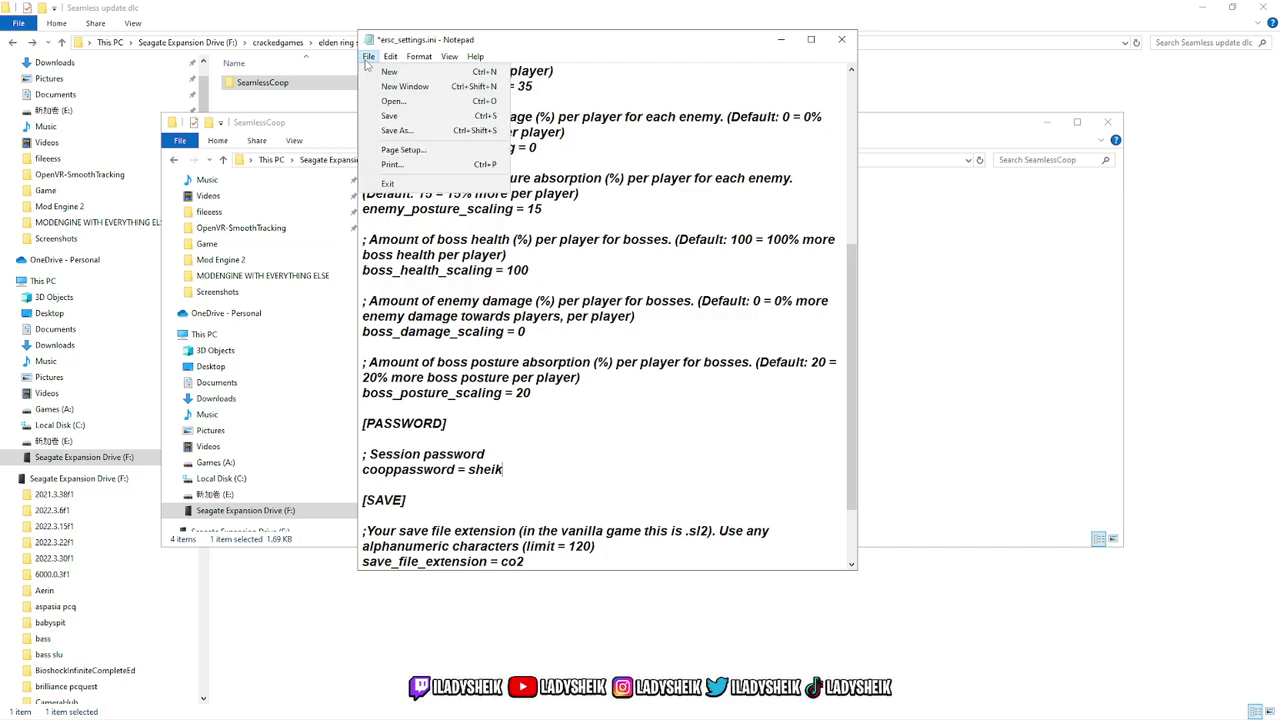
click(389, 117)
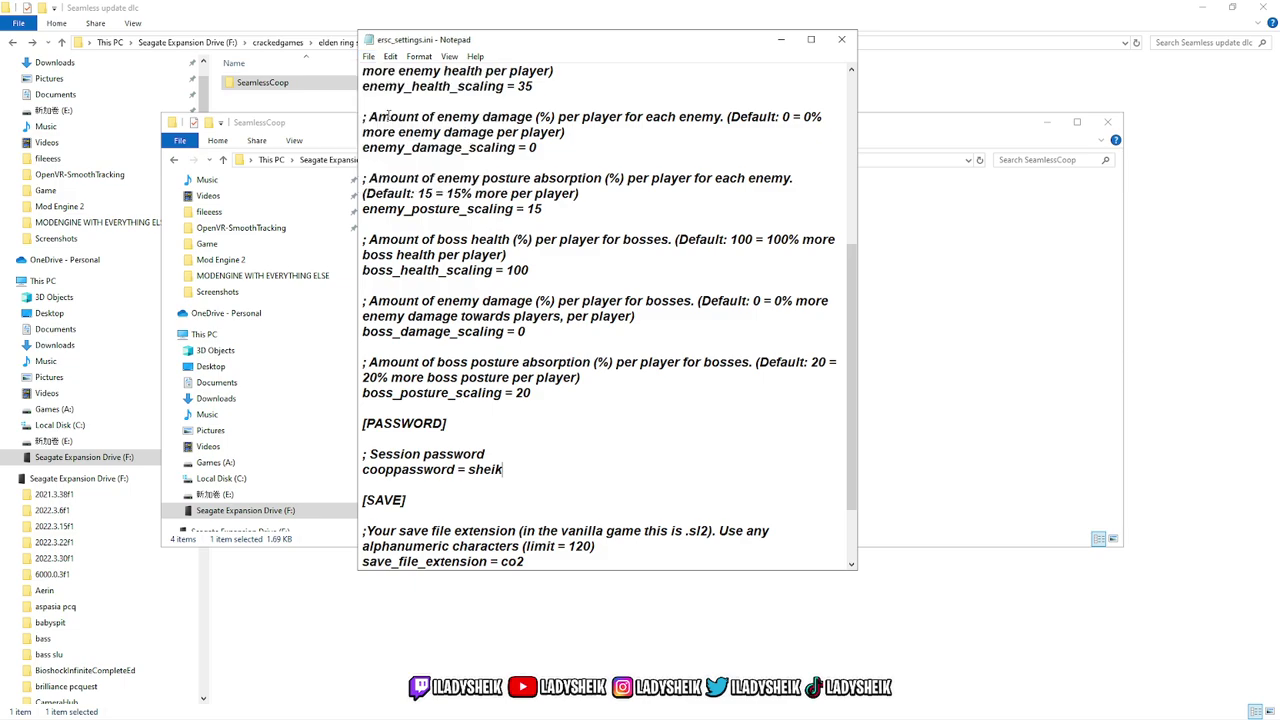
click(841, 39)
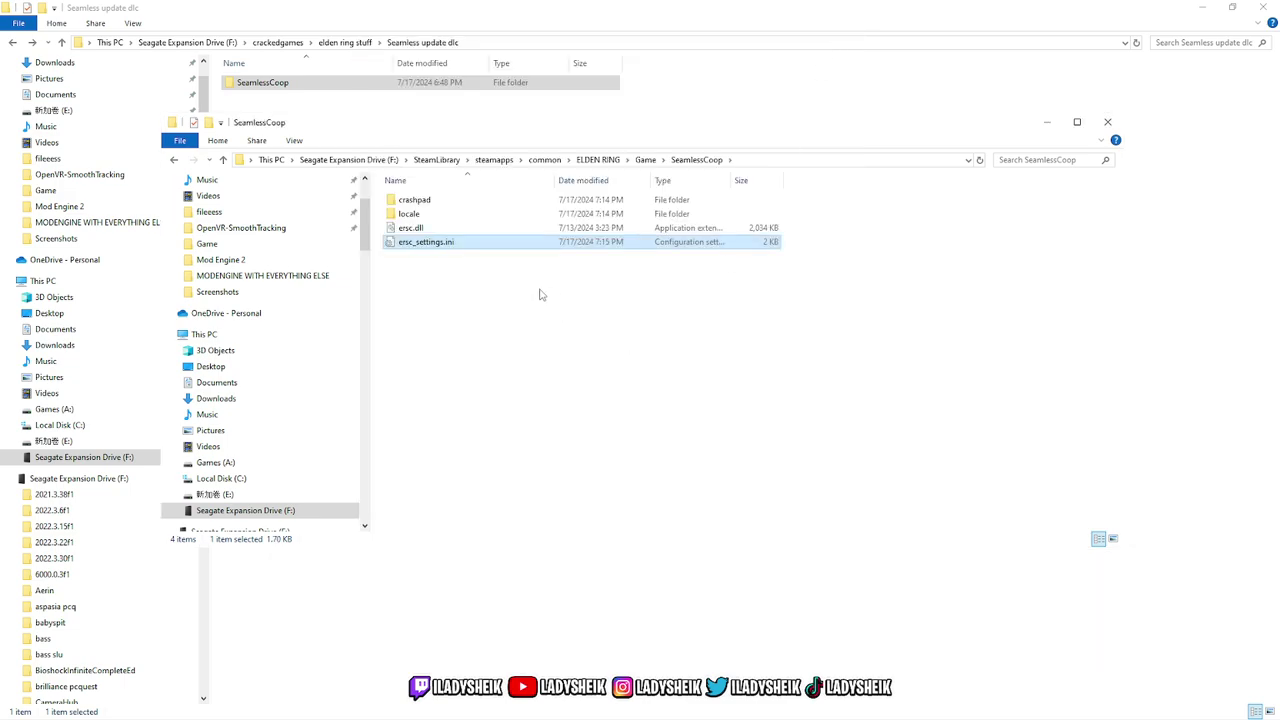
Copy the locale folder, ersc.dll and ersc_settings.ini from the game's SeamlessCoop folder.
click(504, 289)
drag(455, 257, 405, 216)
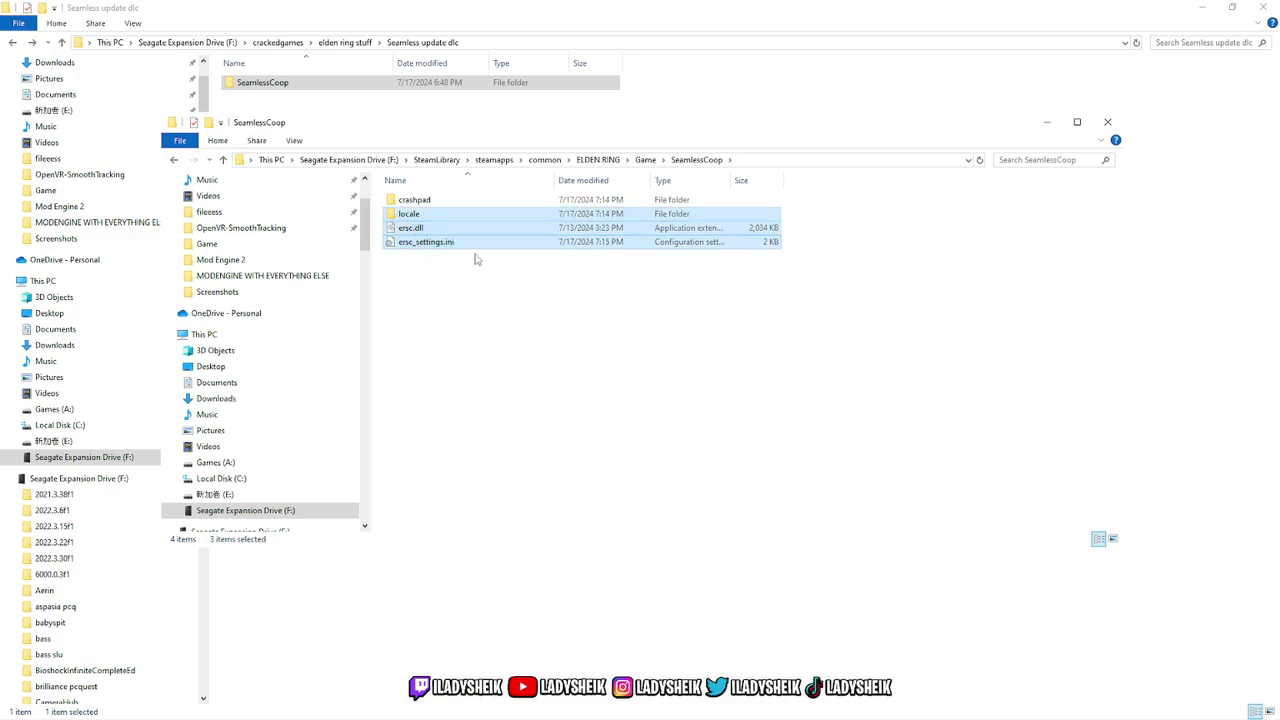
ctrl+click(424, 202)
right_click(449, 240)
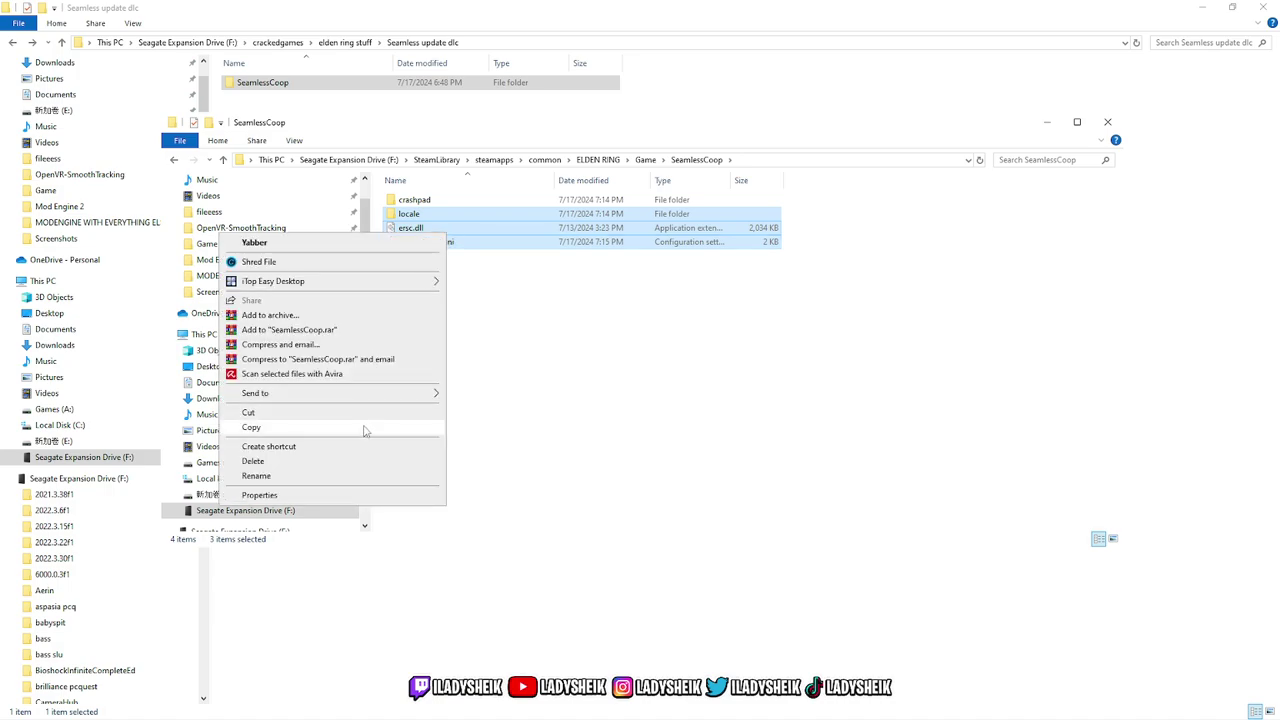
click(251, 427)
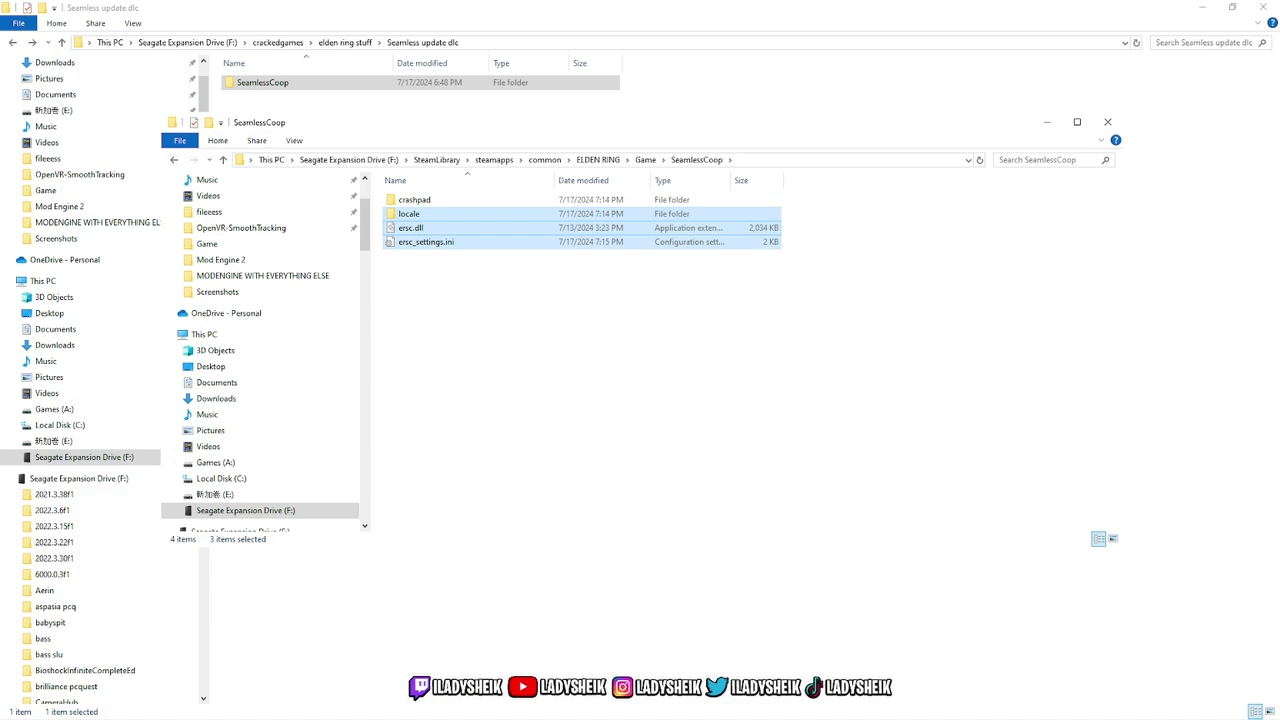
Paste the copied co-op files into the Mod Engine 2 folder inside graceborne 1.12.4 files.
click(230, 262)
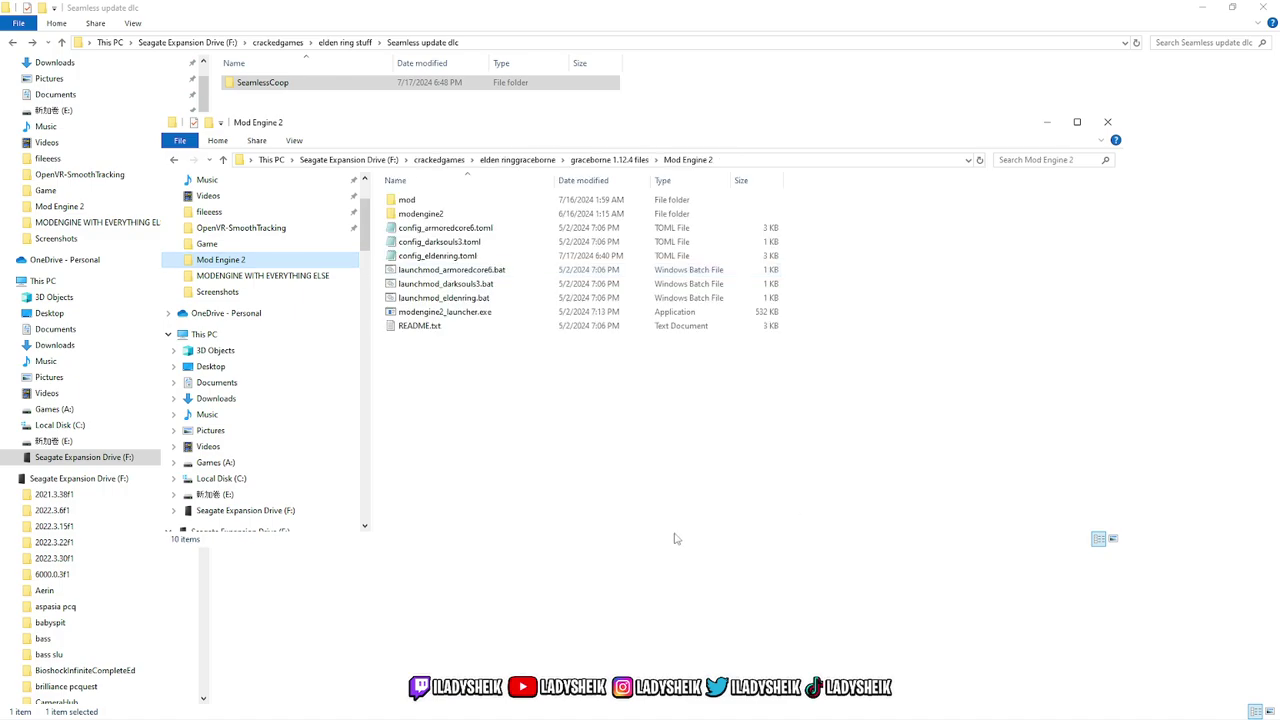
click(597, 163)
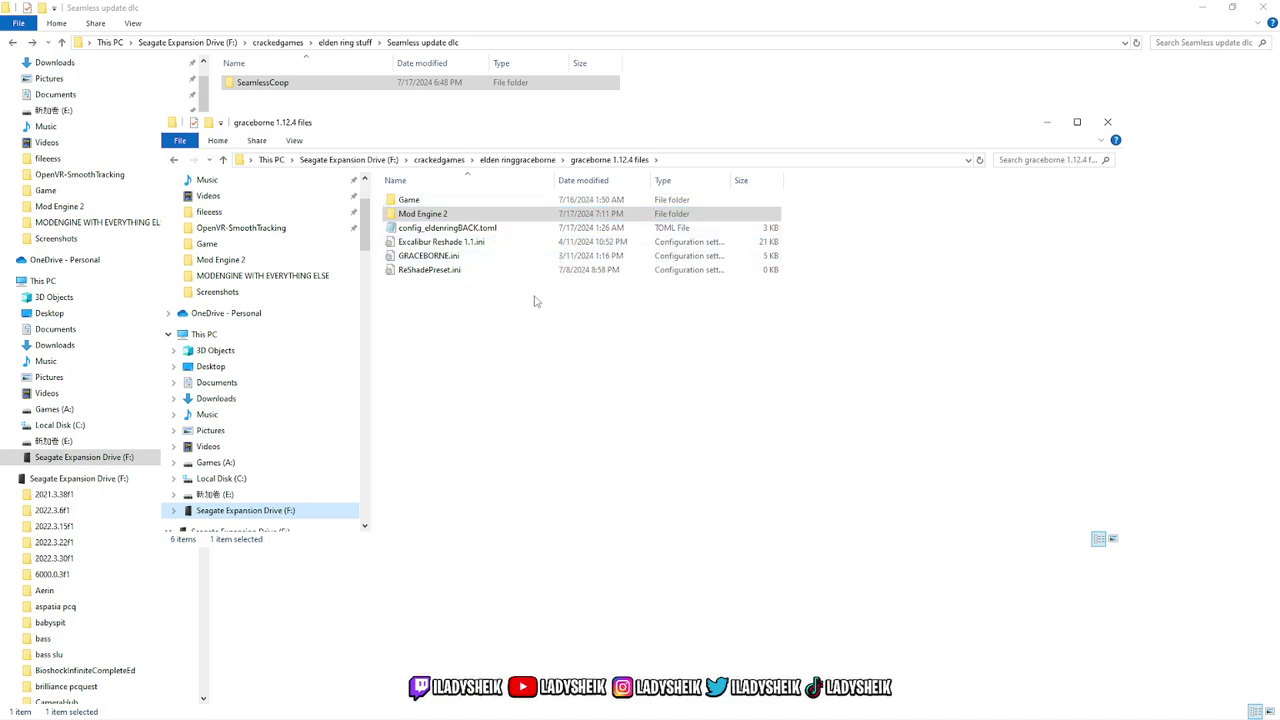
double_click(412, 218)
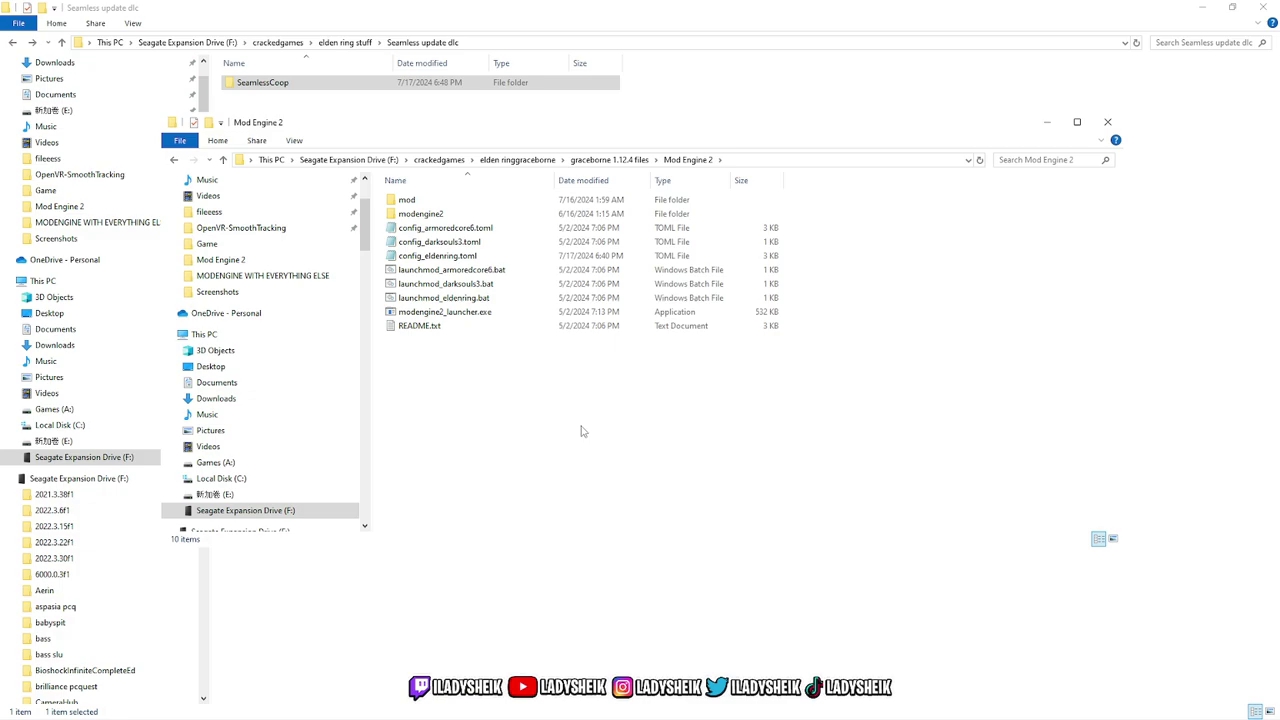
key(ctrl+v)
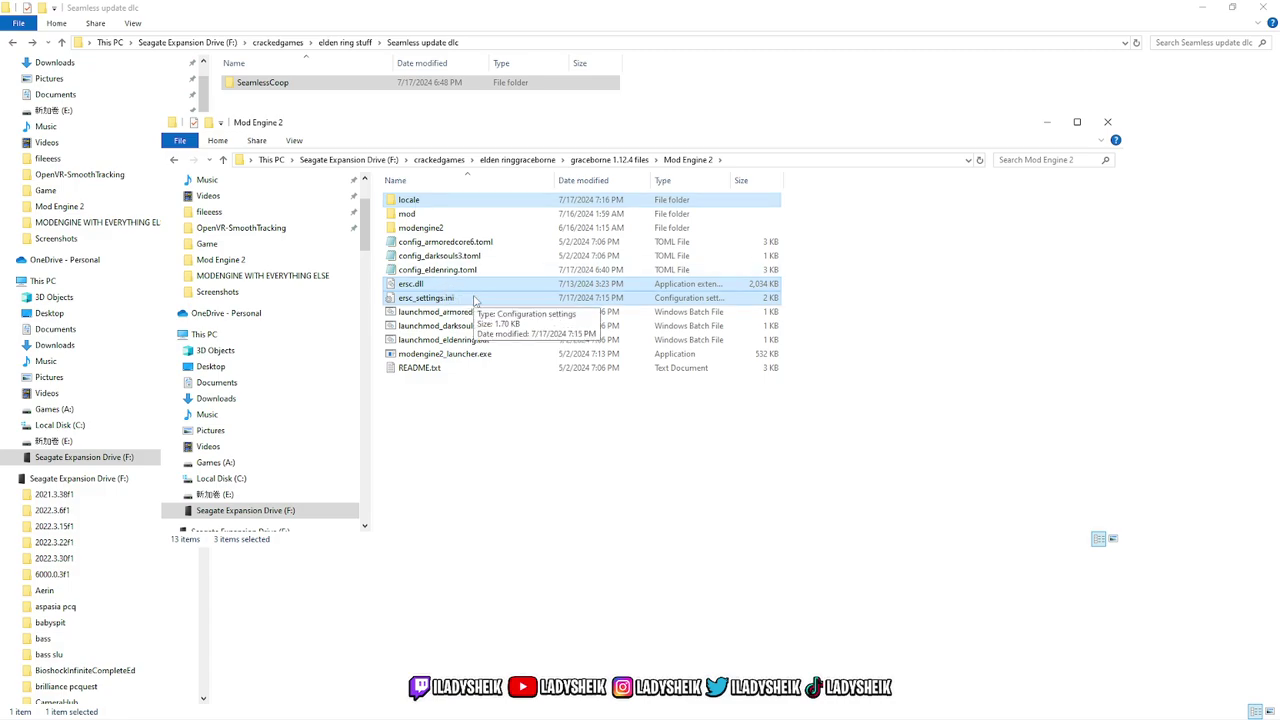
click(487, 434)
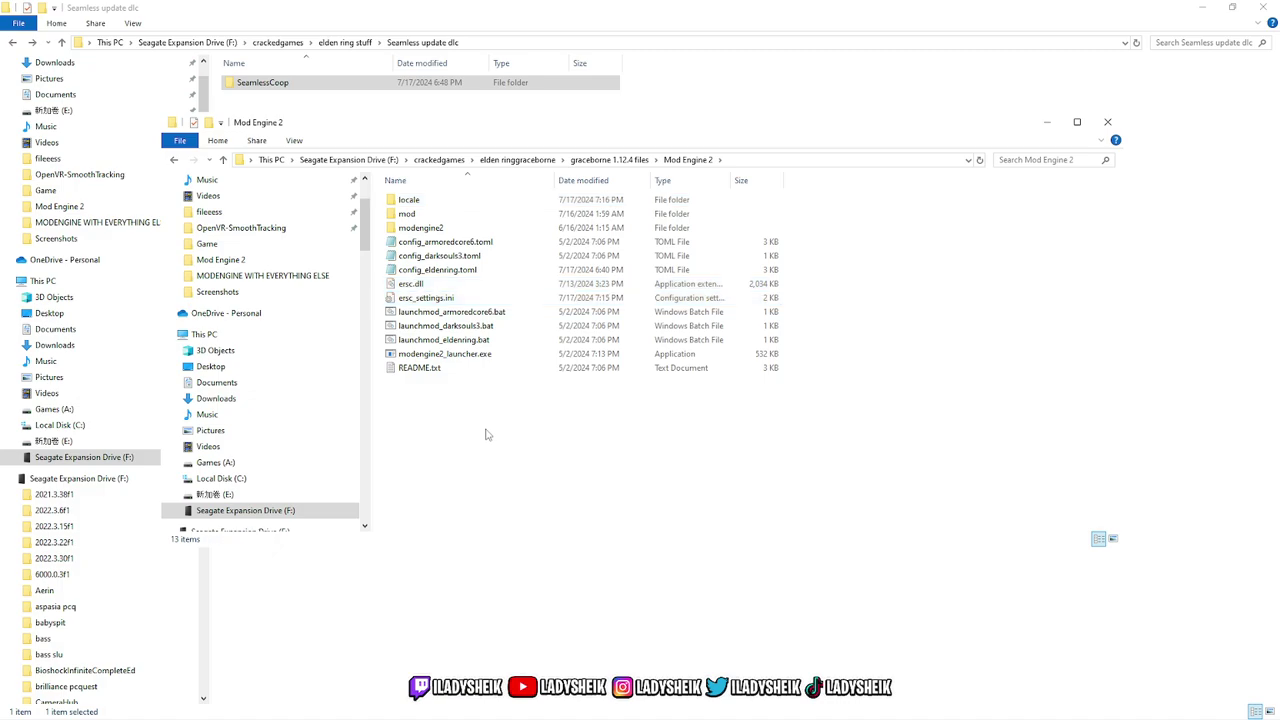
Open config_eldenring.toml from the Mod Engine 2 folder and compare the ersc.dll entry under external_dlls with the folder's files.
click(438, 275)
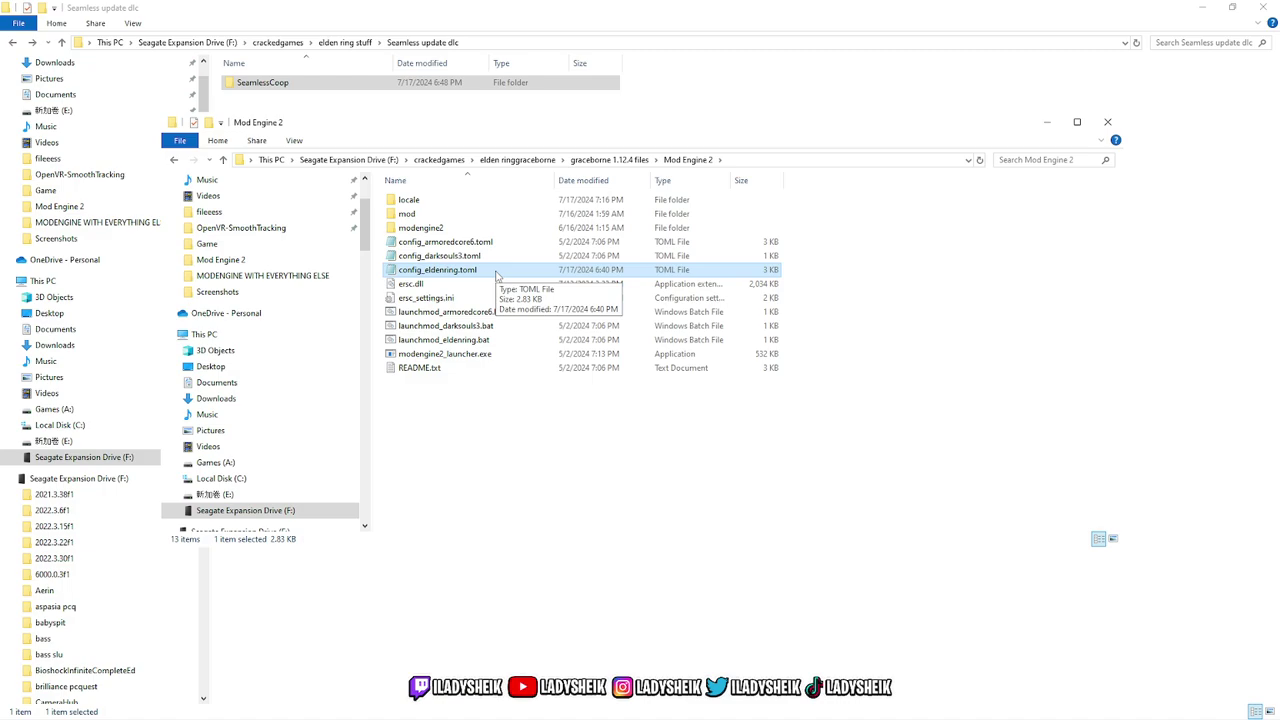
double_click(496, 273)
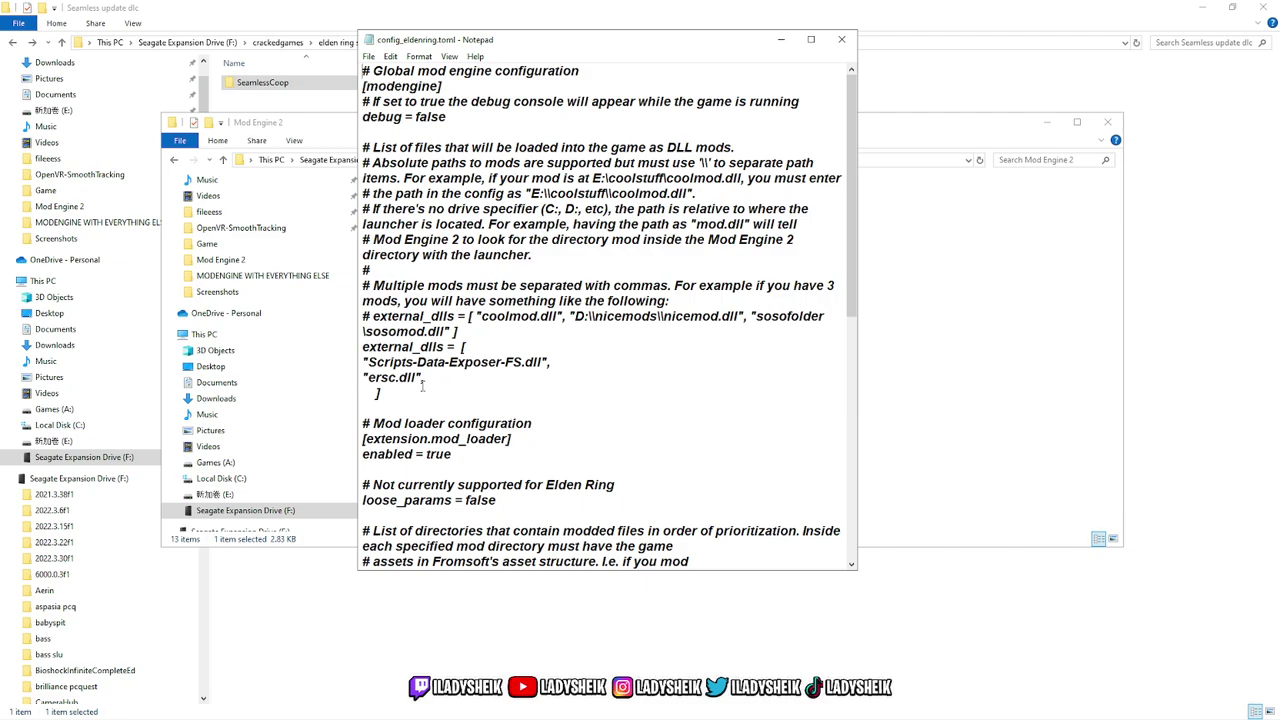
drag(393, 397, 345, 334)
click(373, 370)
drag(382, 393, 350, 349)
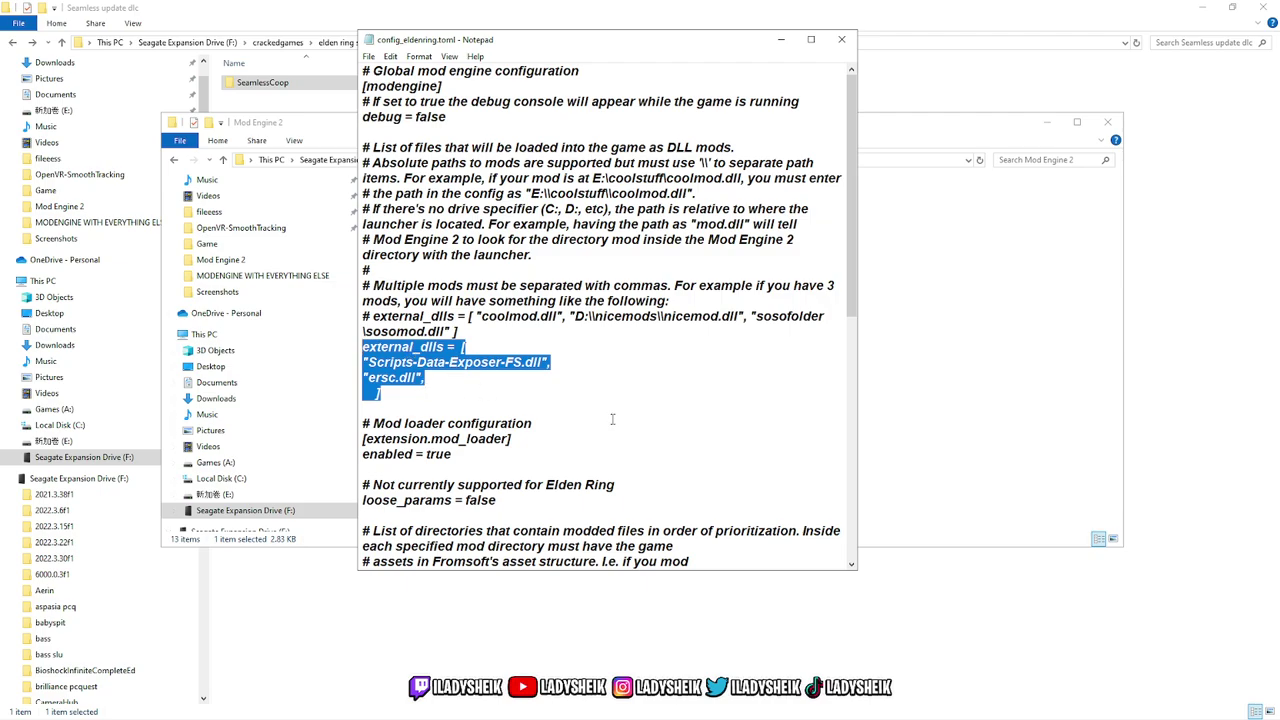
click(428, 384)
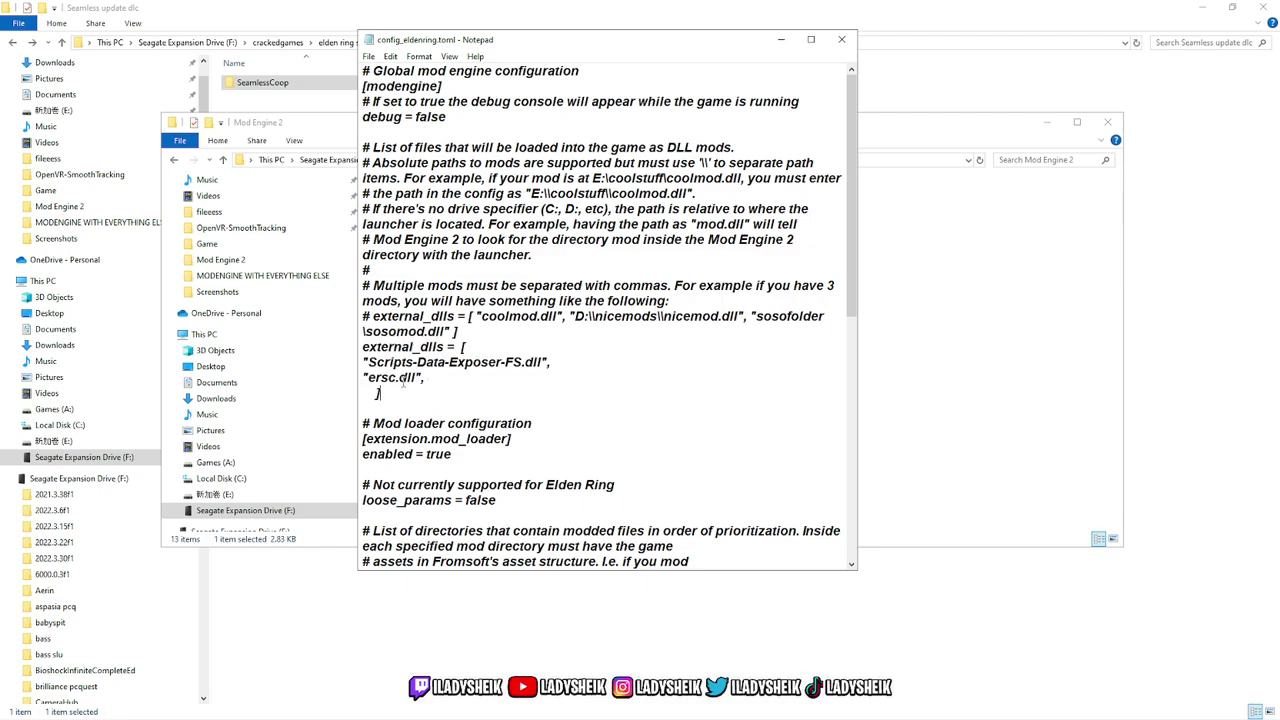
drag(378, 395, 348, 349)
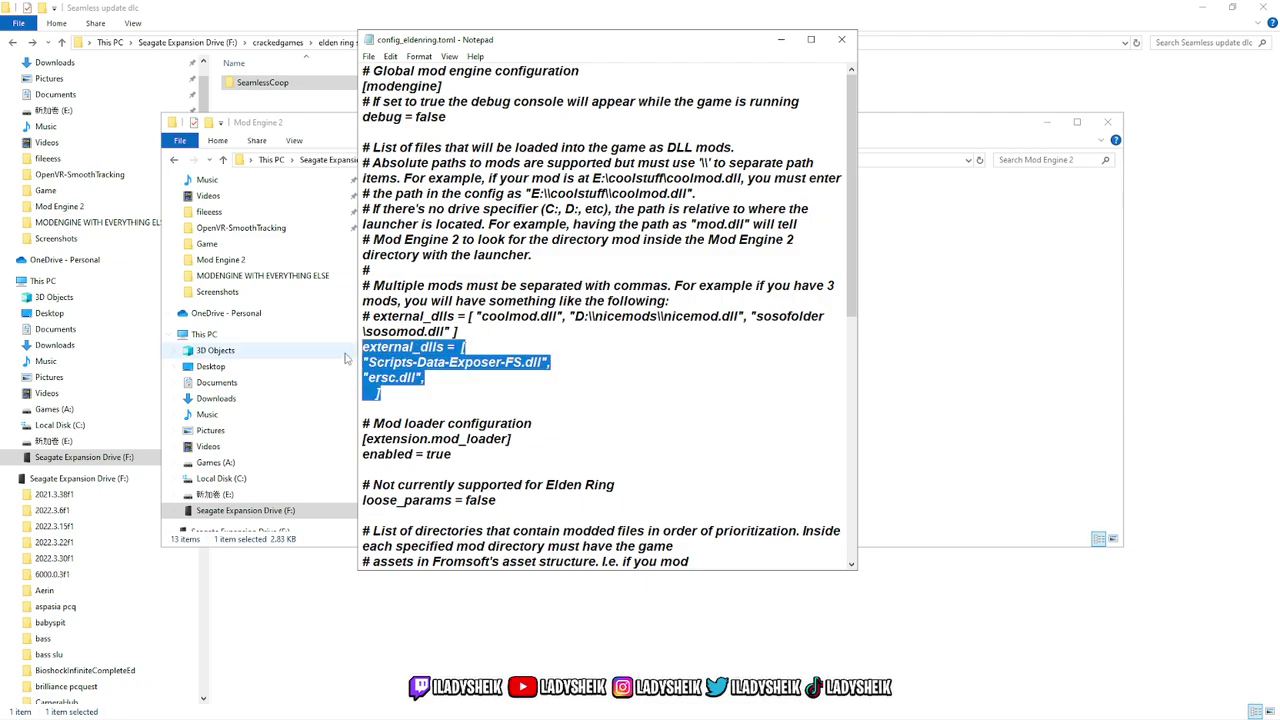
click(446, 388)
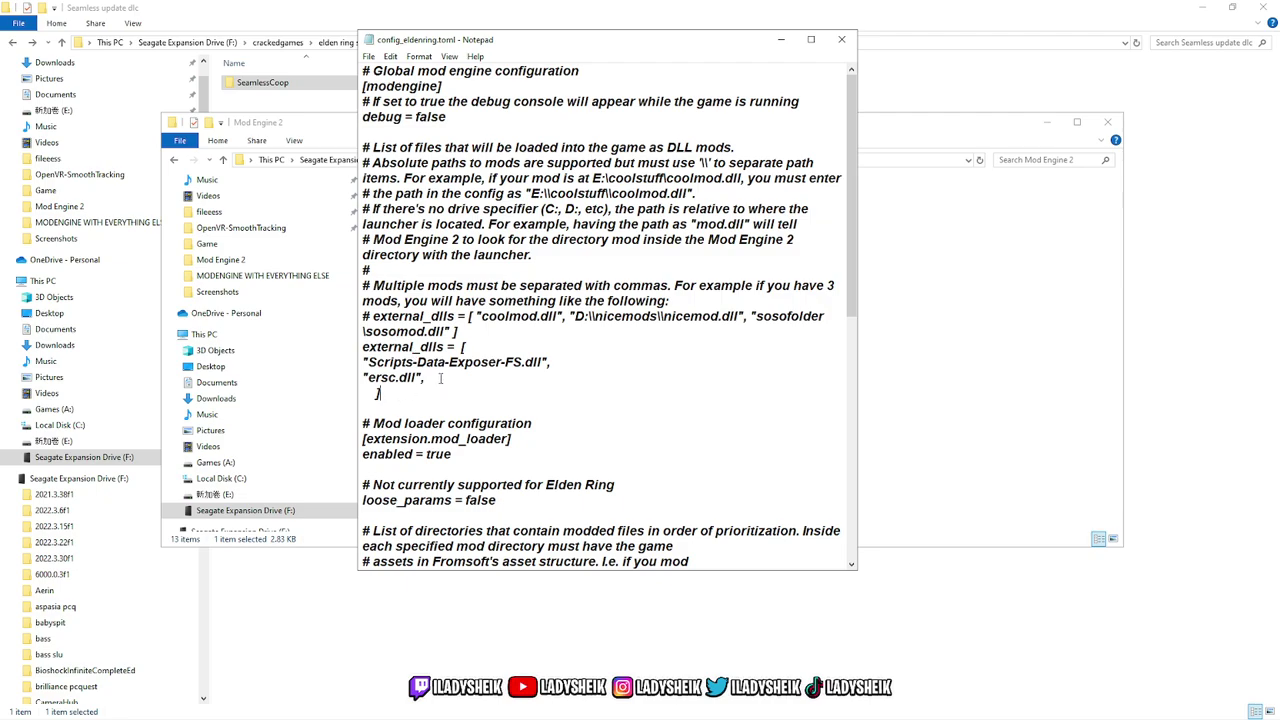
click(421, 379)
drag(413, 380, 371, 386)
drag(594, 45, 890, 49)
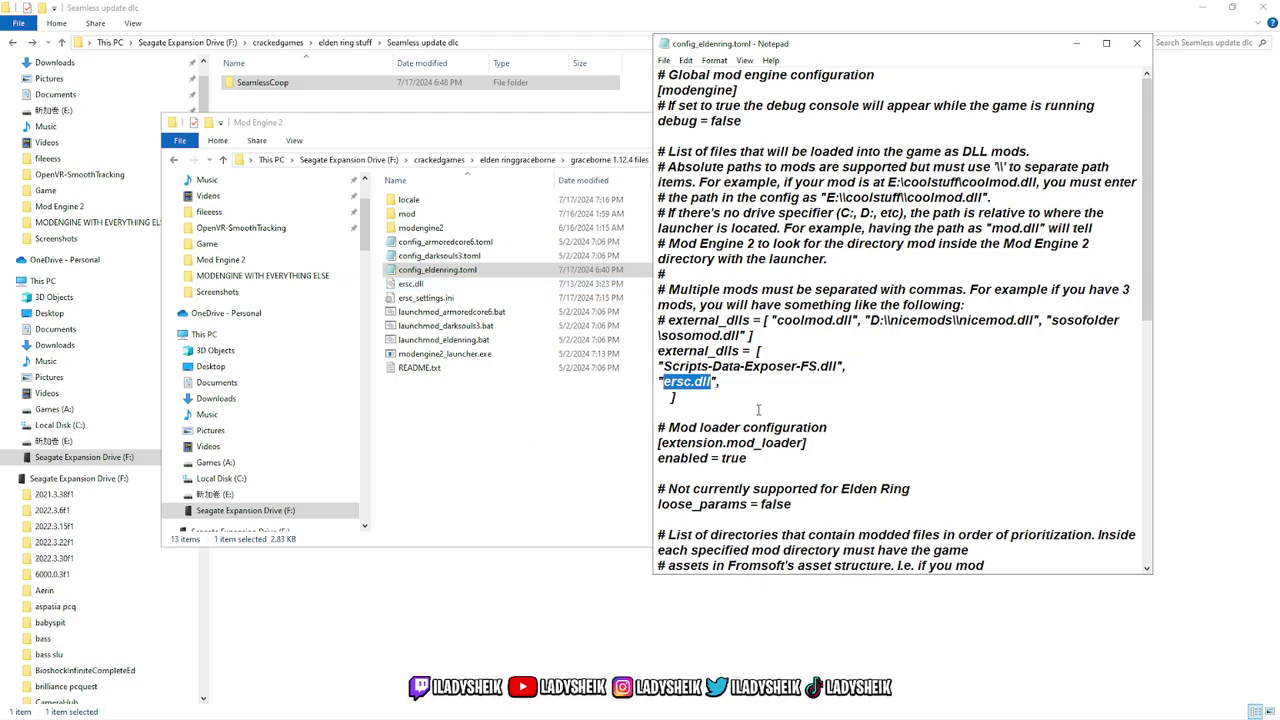
Save config_eldenring.toml and close it.
click(663, 60)
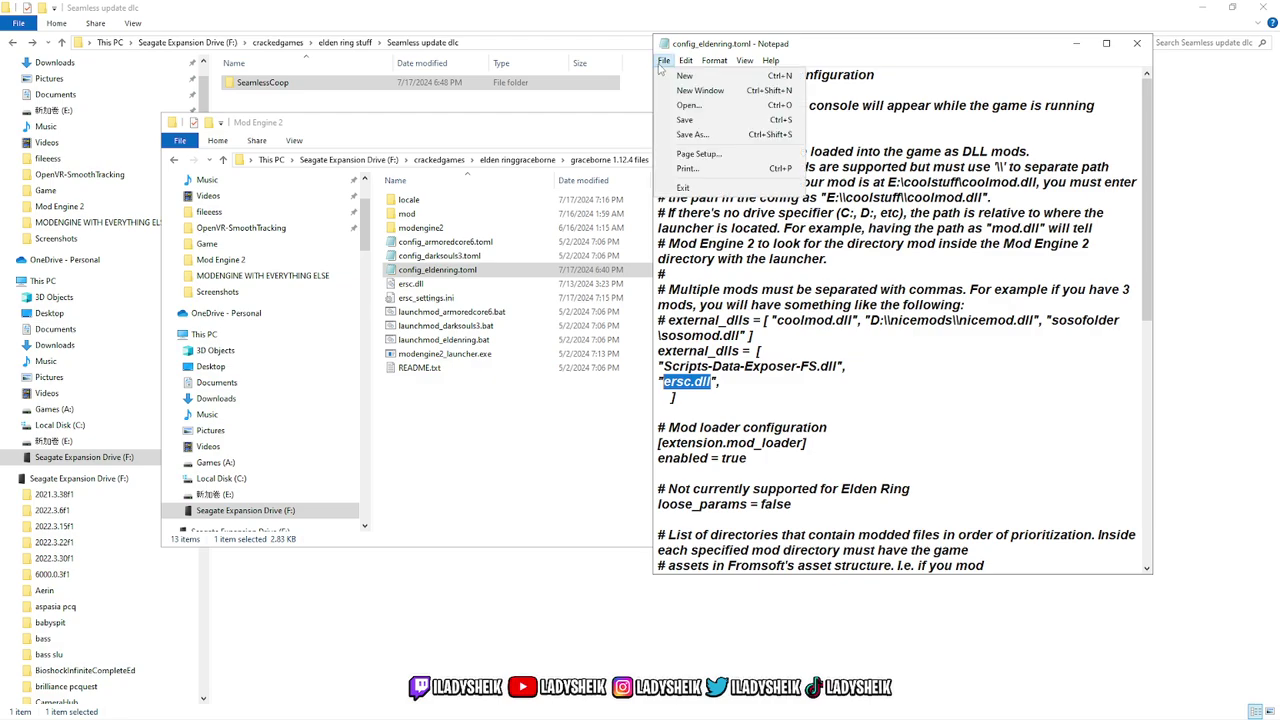
click(686, 122)
click(1133, 47)
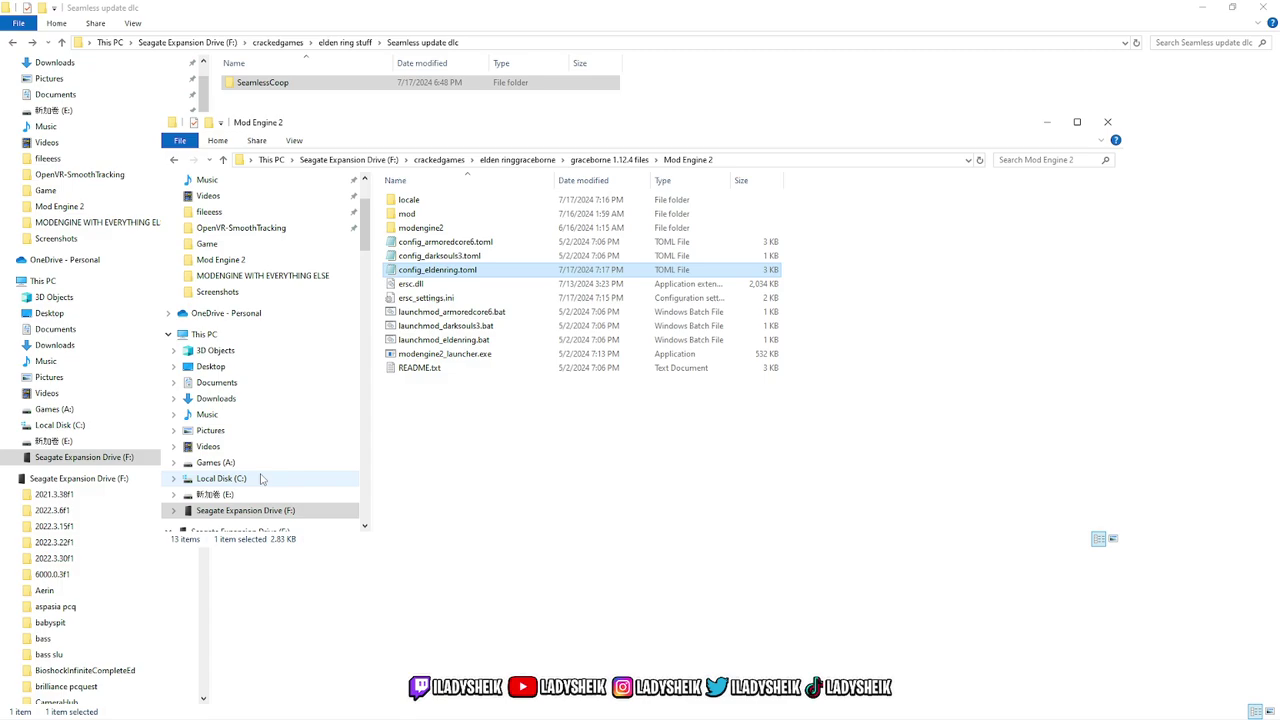
Go to the EldenRing save folder under AppData\Roaming in the user's profile on Local Disk (C:).
click(221, 478)
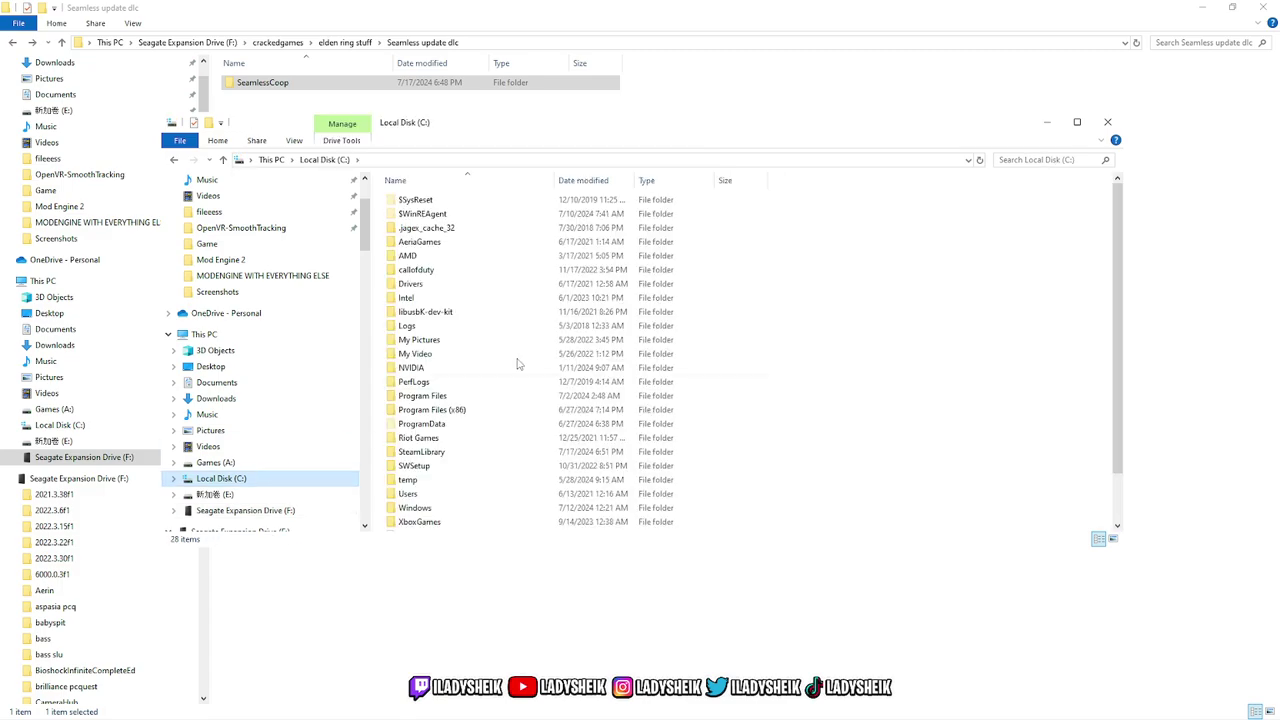
double_click(450, 497)
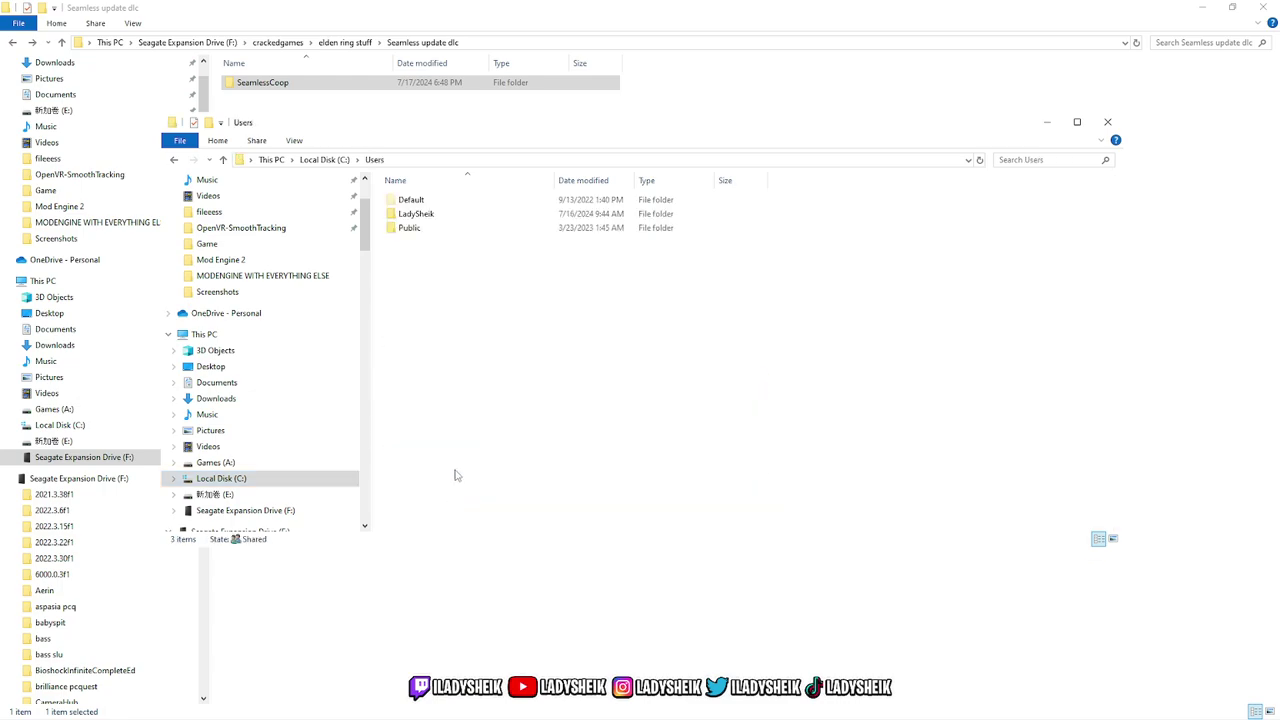
double_click(460, 214)
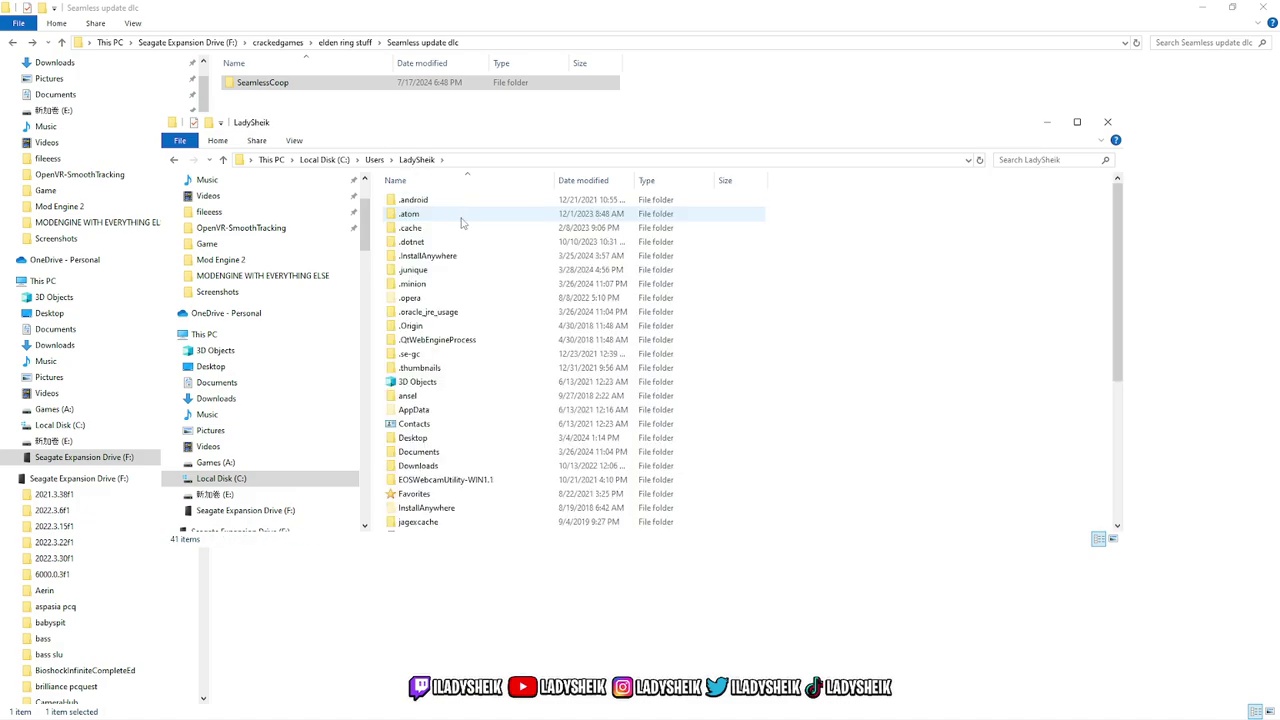
double_click(465, 415)
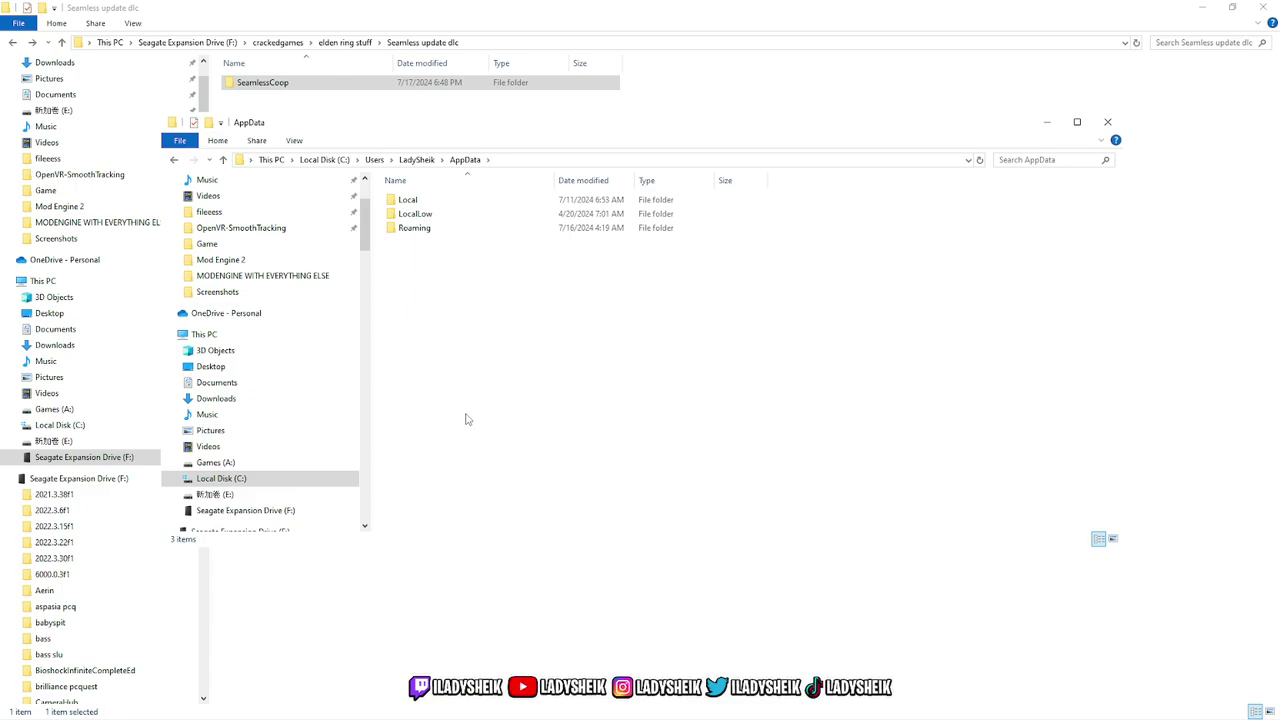
double_click(432, 229)
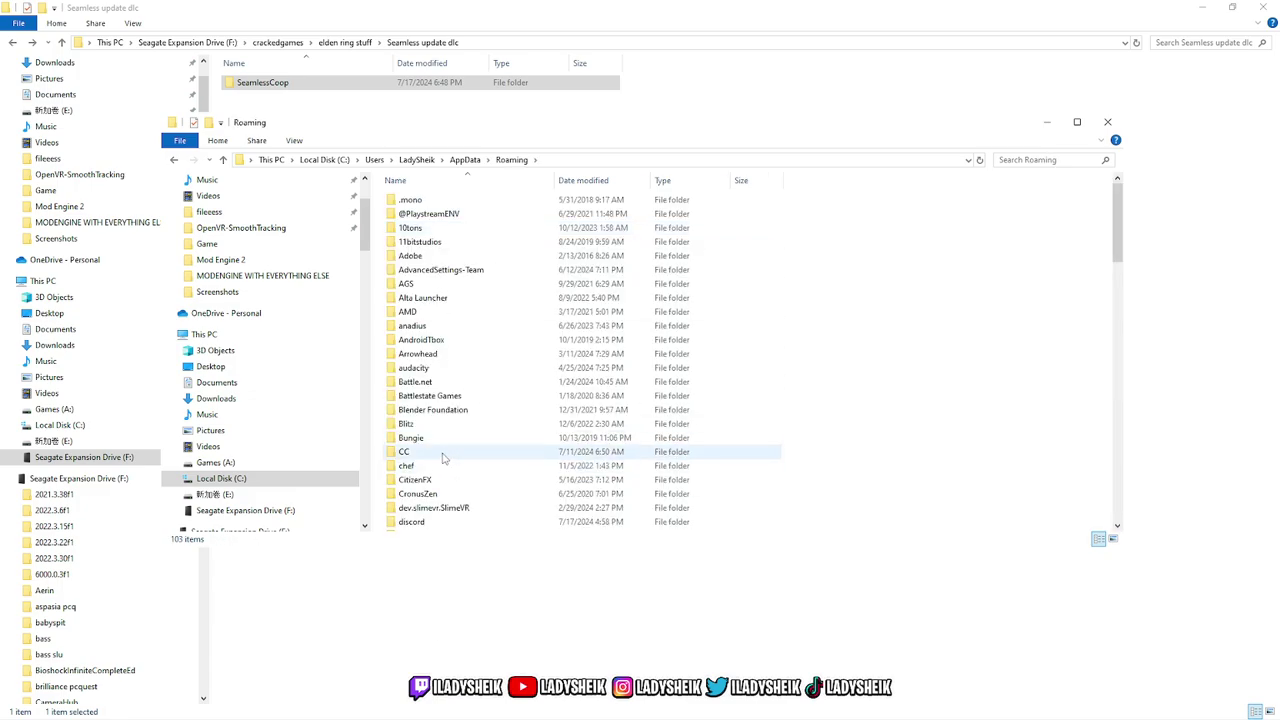
scroll(442, 458, down, 2)
scroll(437, 485, down, 1)
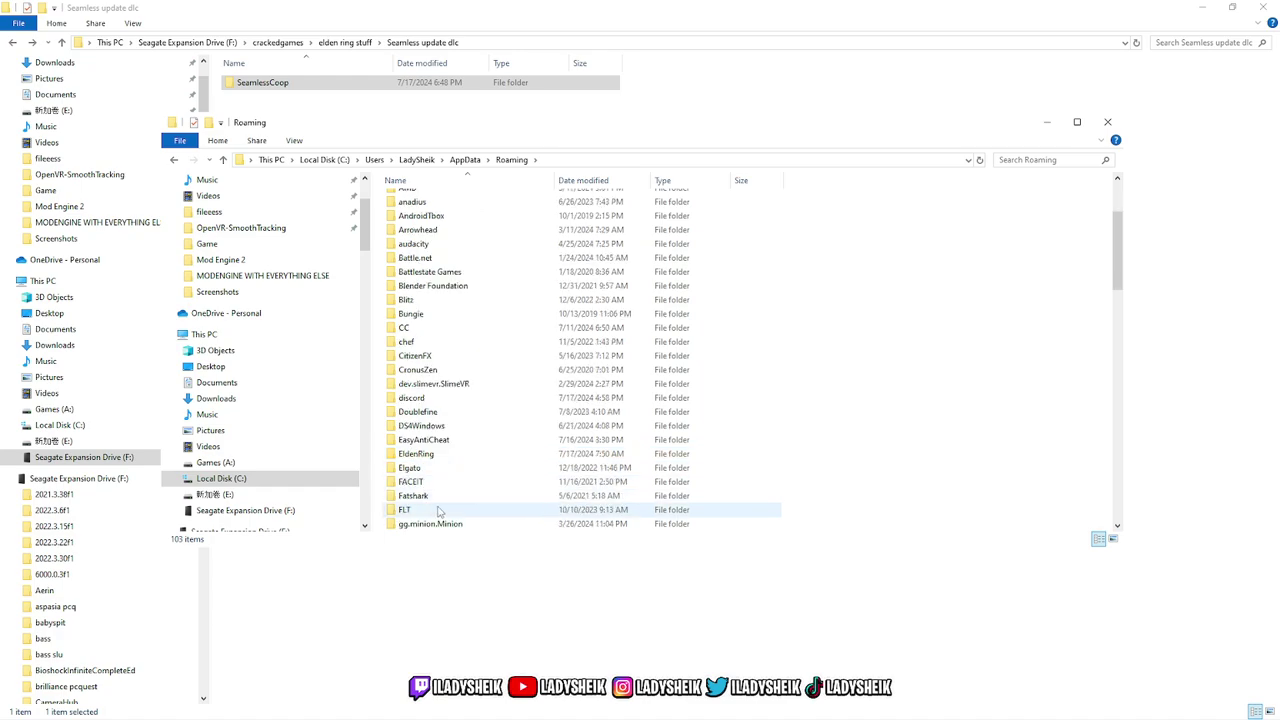
click(435, 458)
double_click(435, 458)
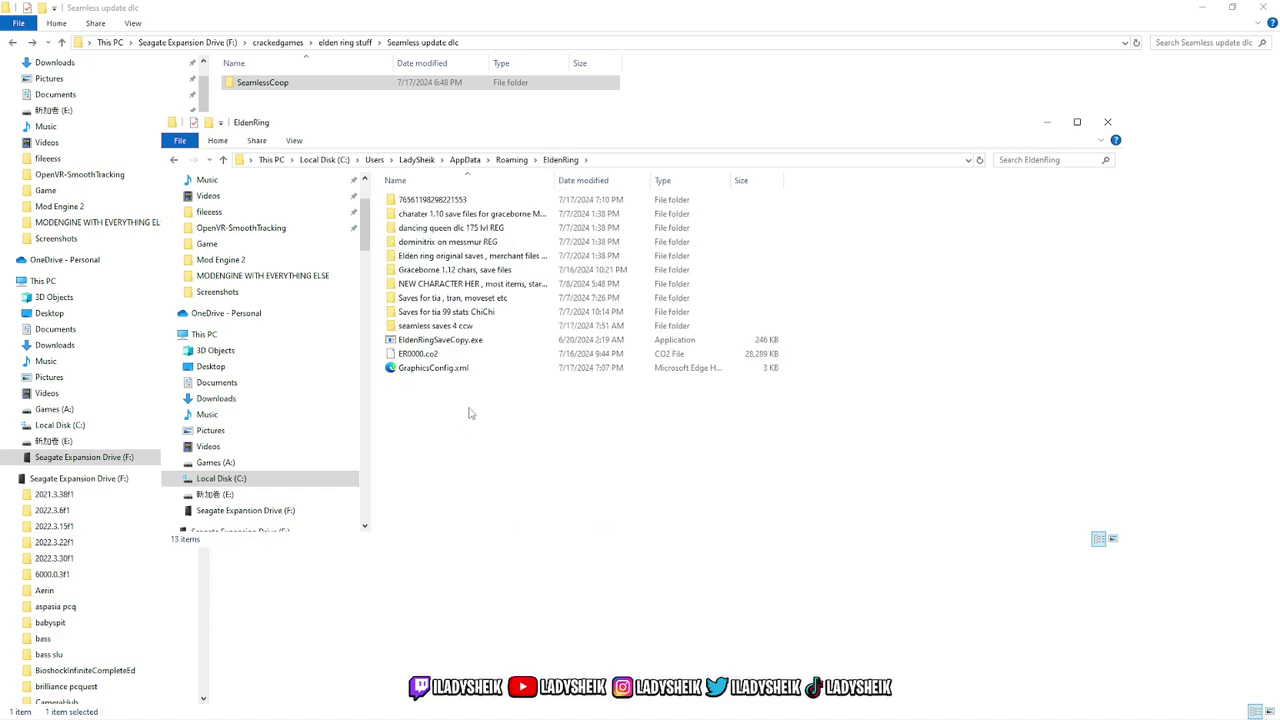
Examine the backup folders and files in the EldenRing folder and the save files inside its Steam ID subfolder.
drag(470, 400, 425, 215)
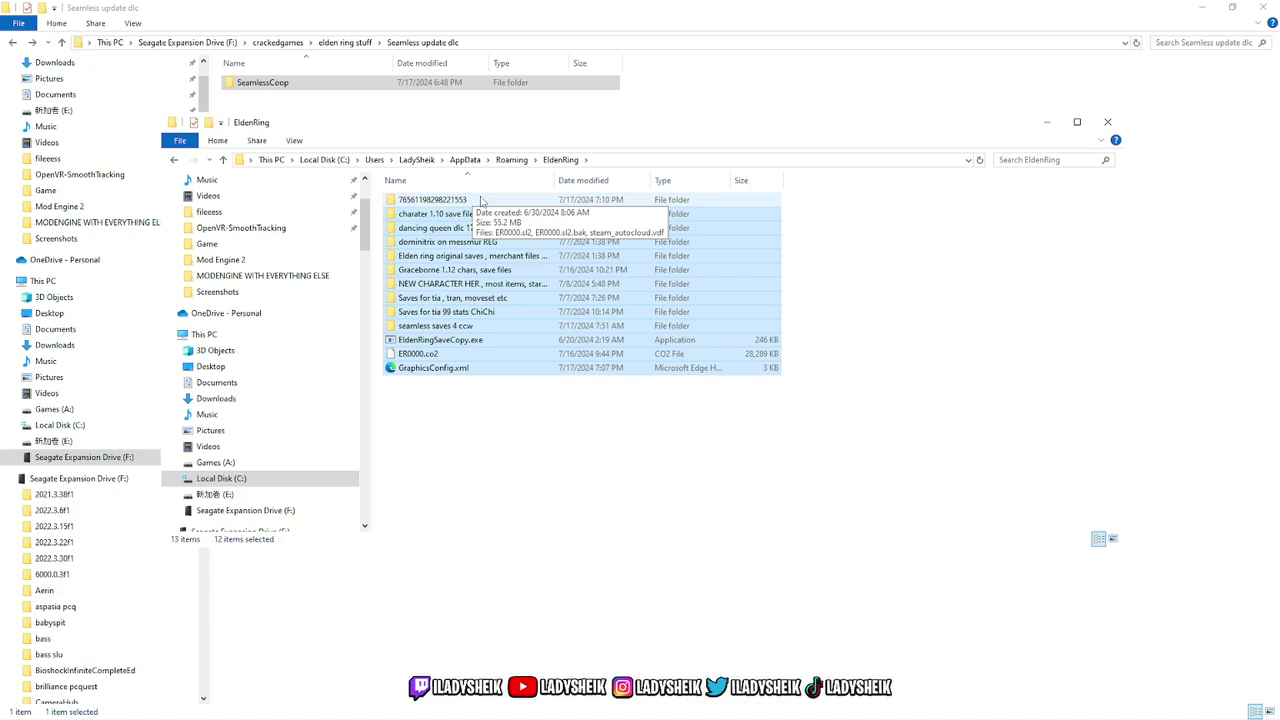
double_click(481, 201)
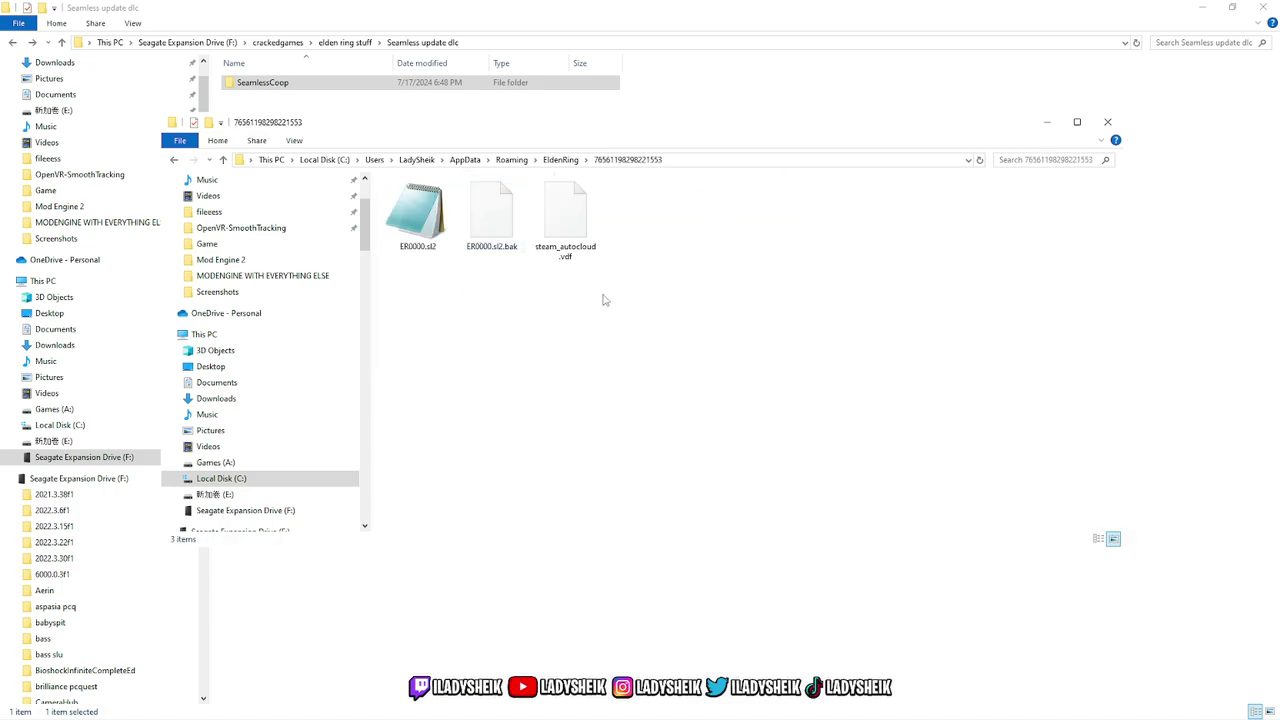
drag(626, 276, 382, 178)
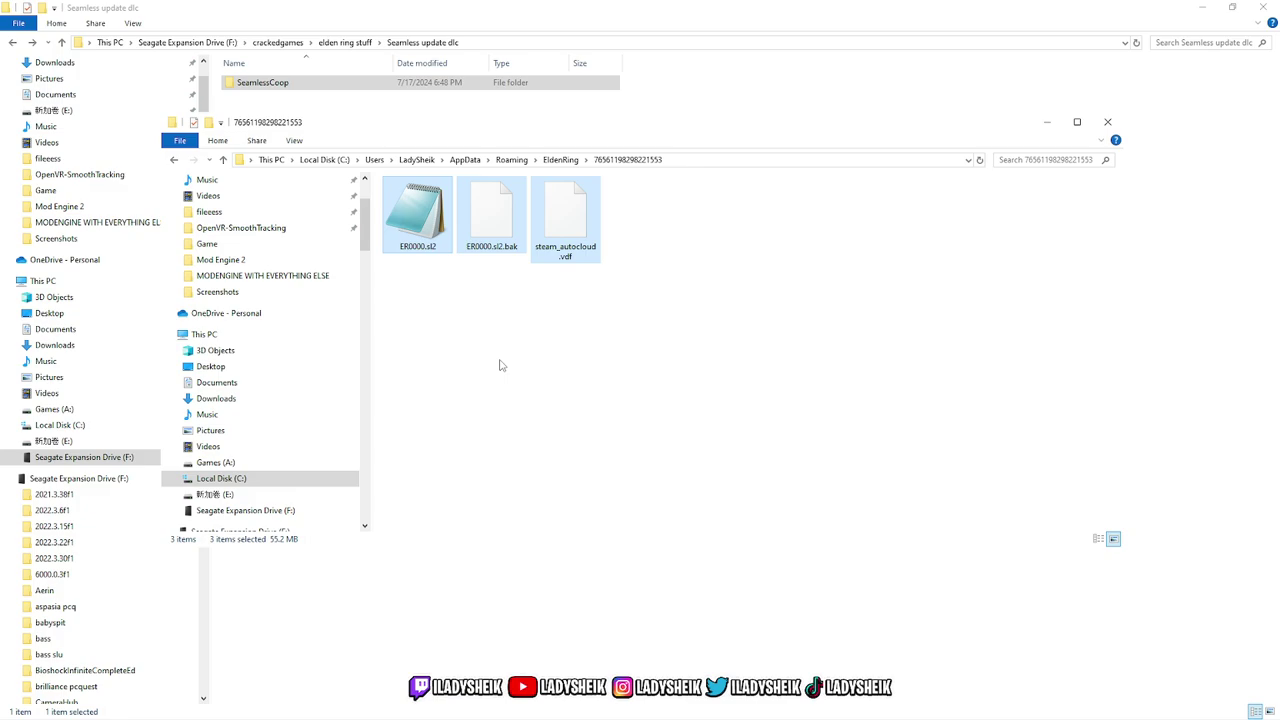
key(alt+Left)
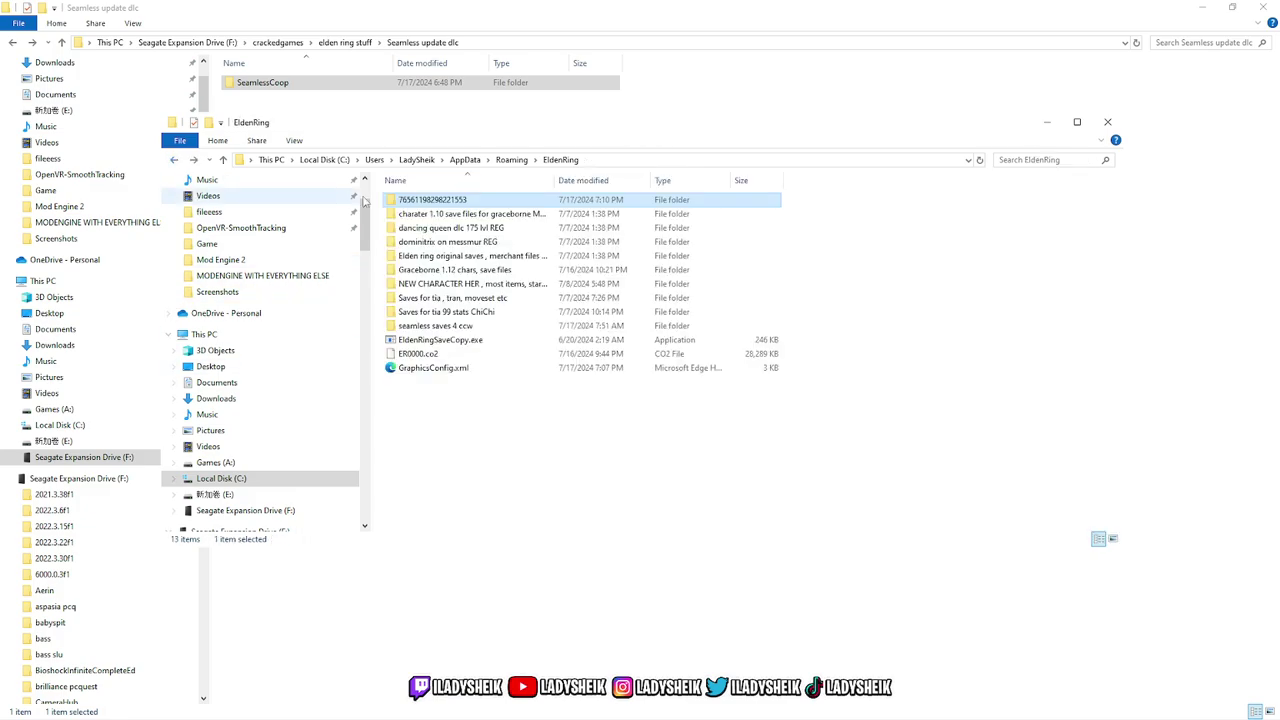
drag(481, 408, 412, 216)
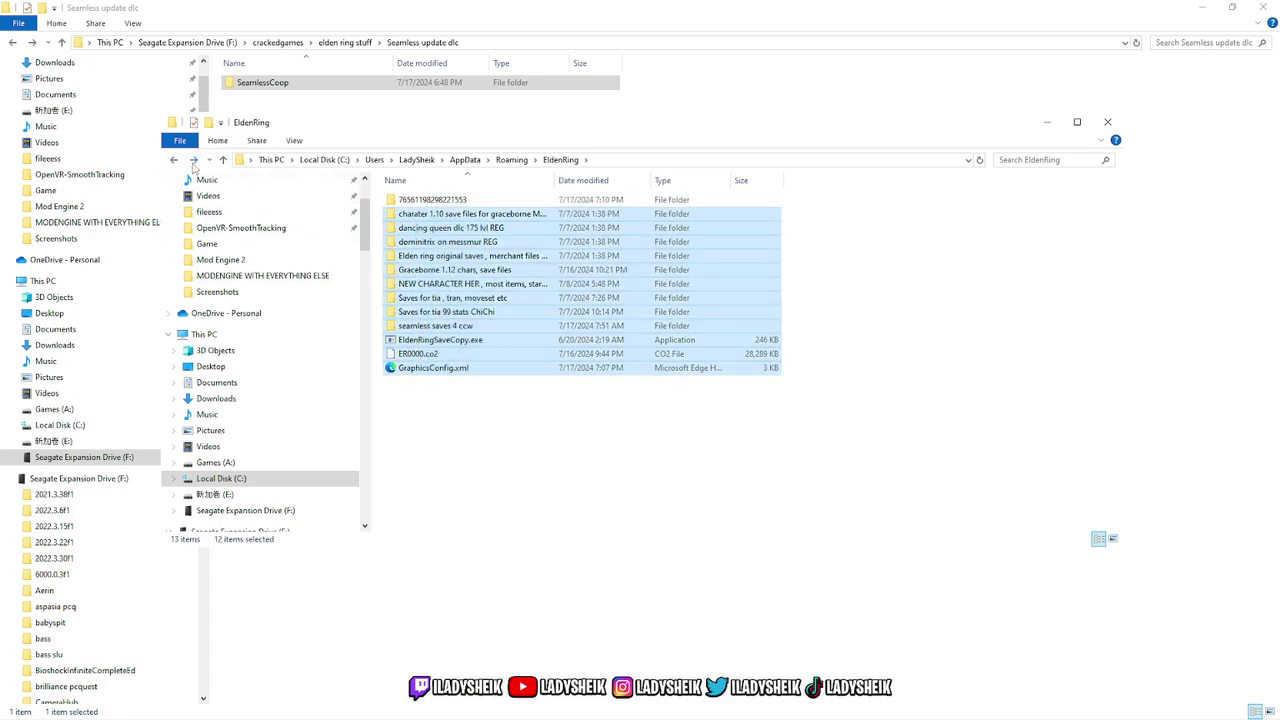
double_click(452, 202)
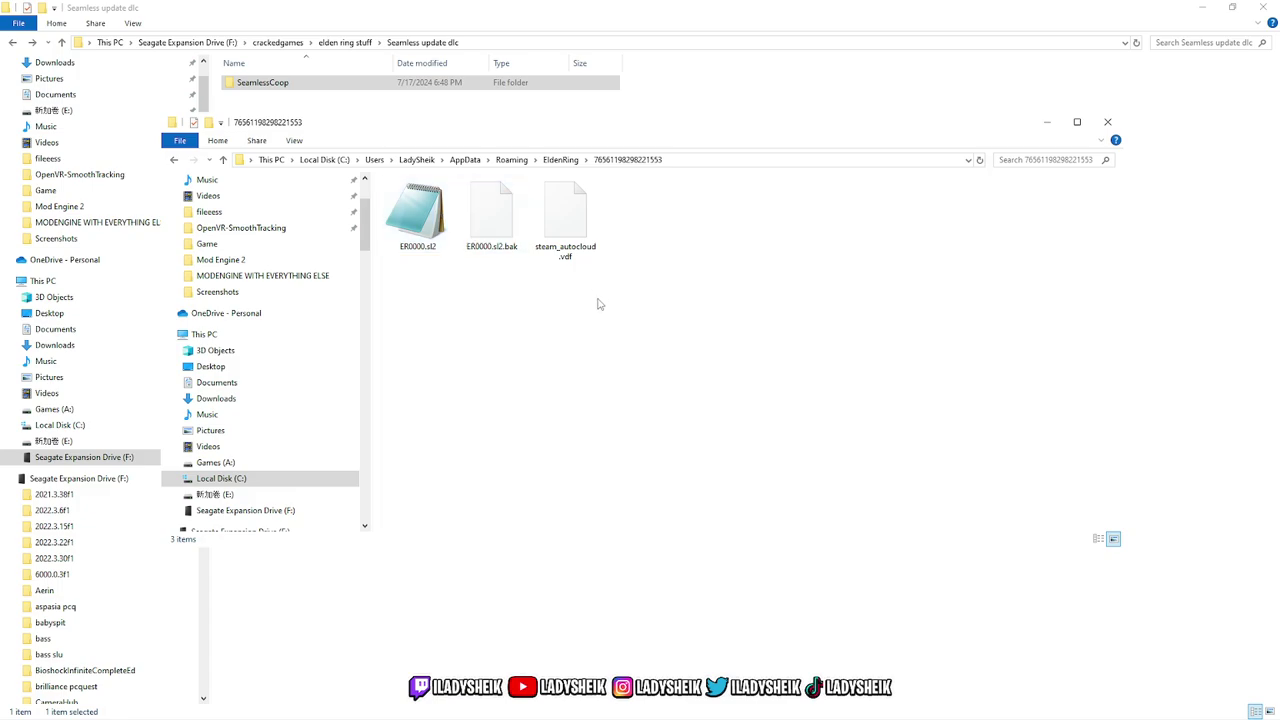
Select the ER0000.sl2 save file, switch to Steam and browse the local files of ELDEN RING.
click(416, 203)
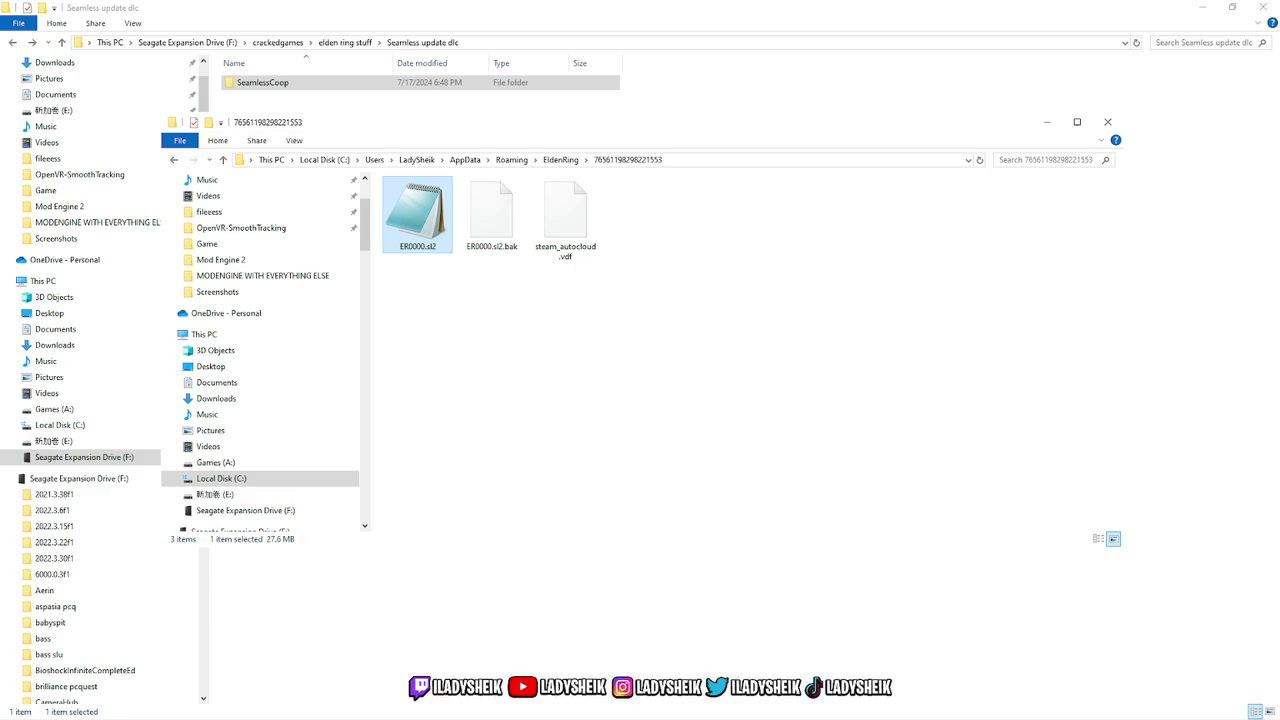
key(alt+Tab)
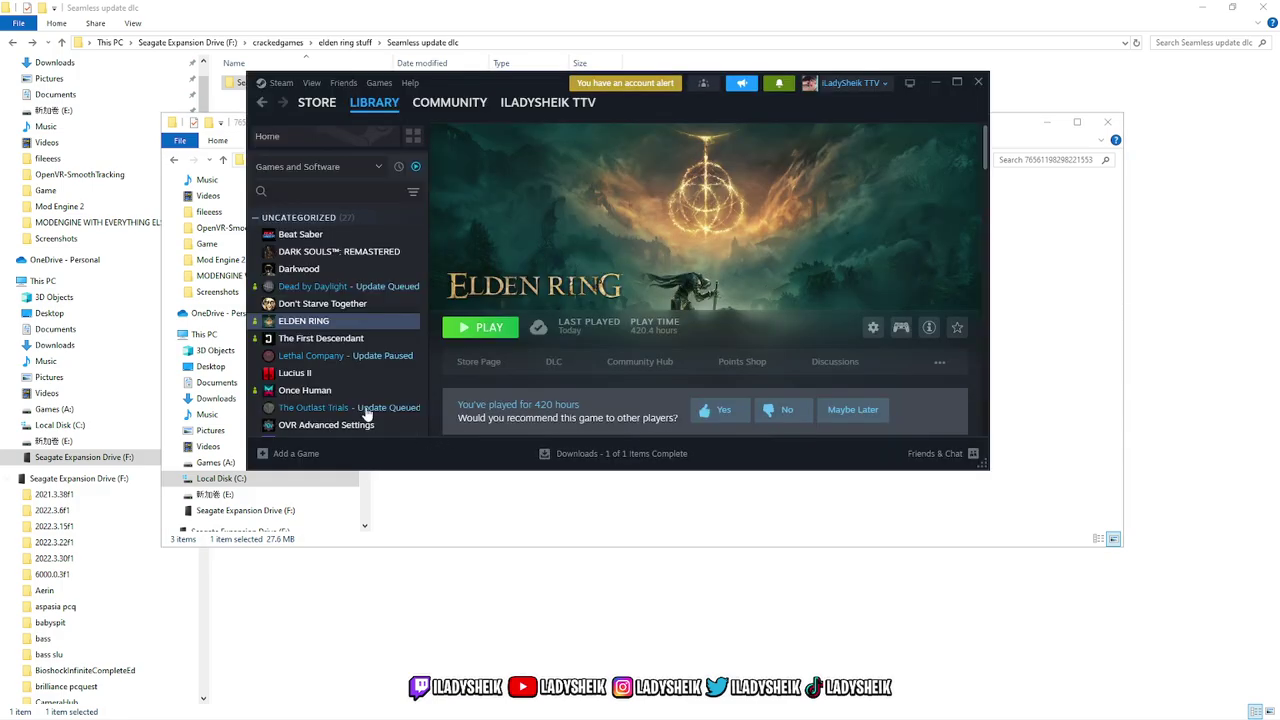
click(340, 322)
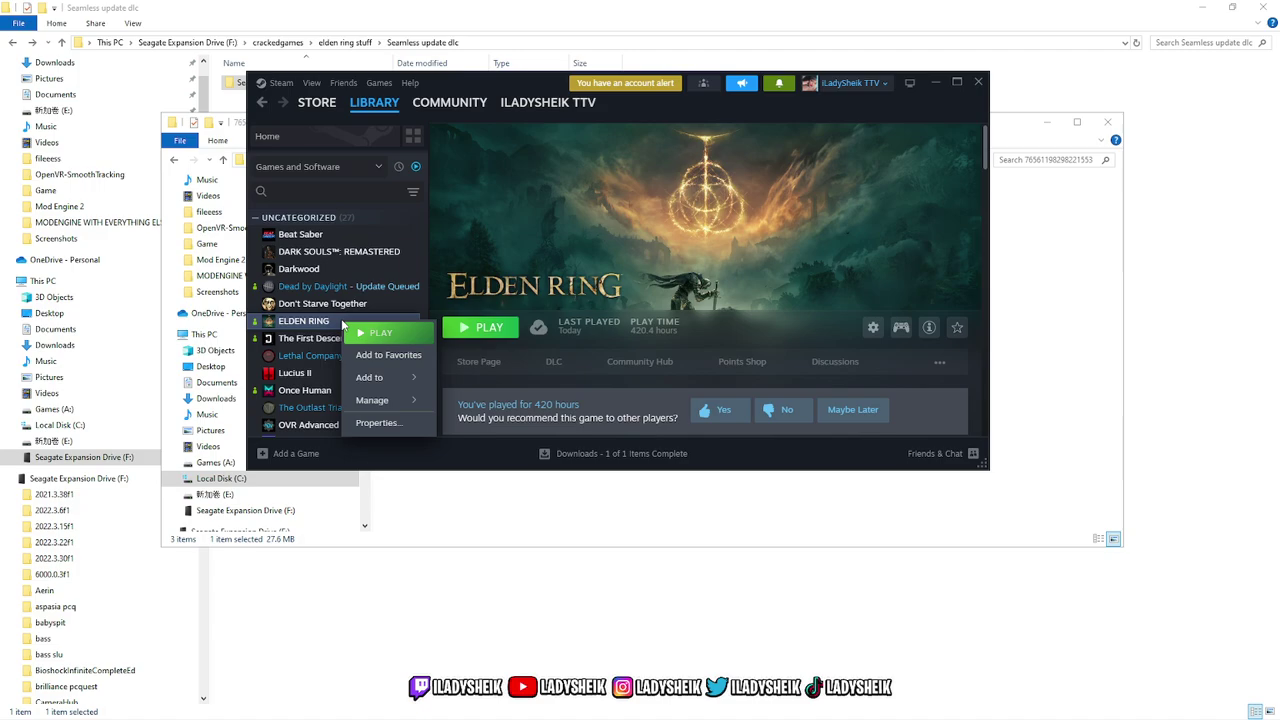
mouse_move(410, 399)
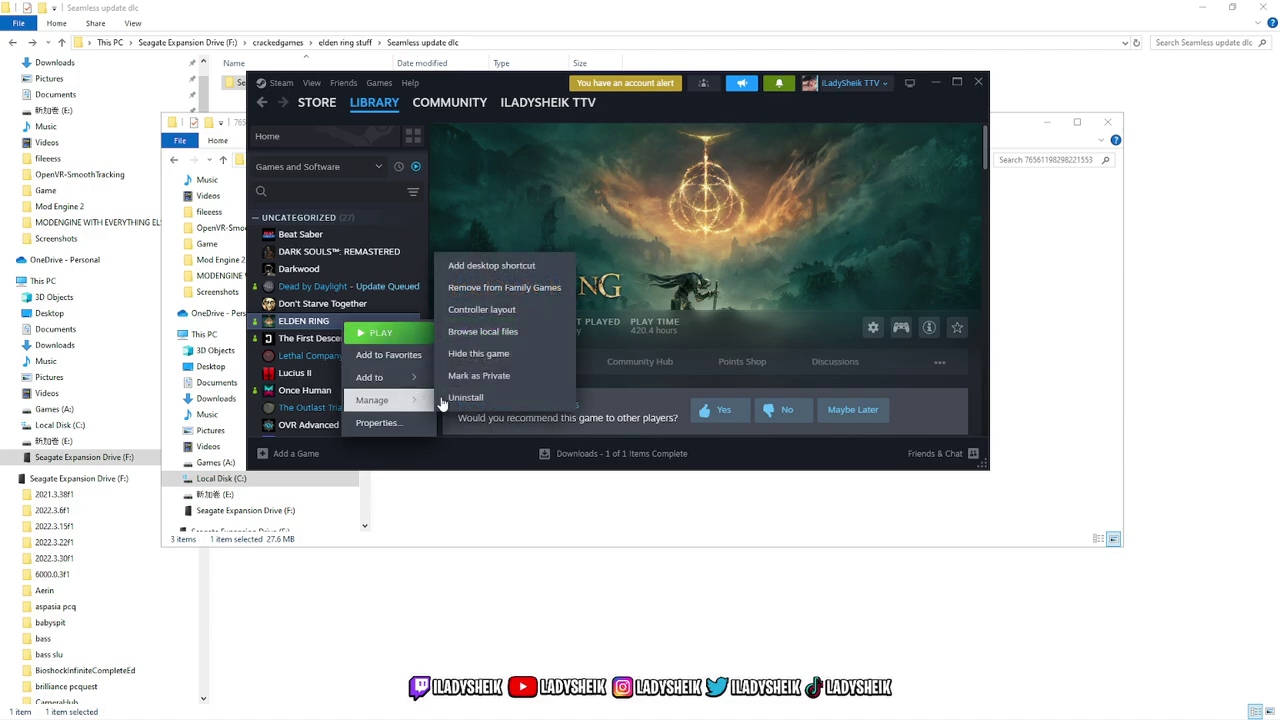
click(496, 332)
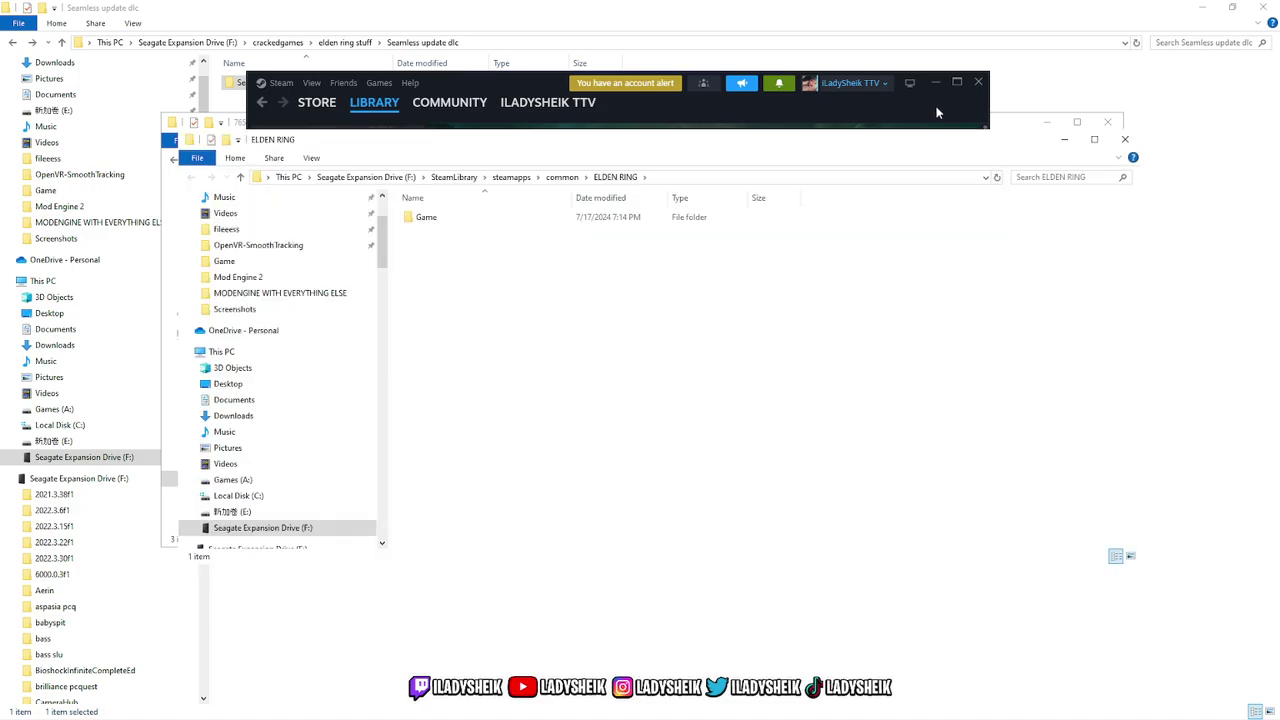
Minimize Steam, open the Game folder inside ELDEN RING and launch the game with ersc_launcher.exe.
click(932, 82)
double_click(490, 217)
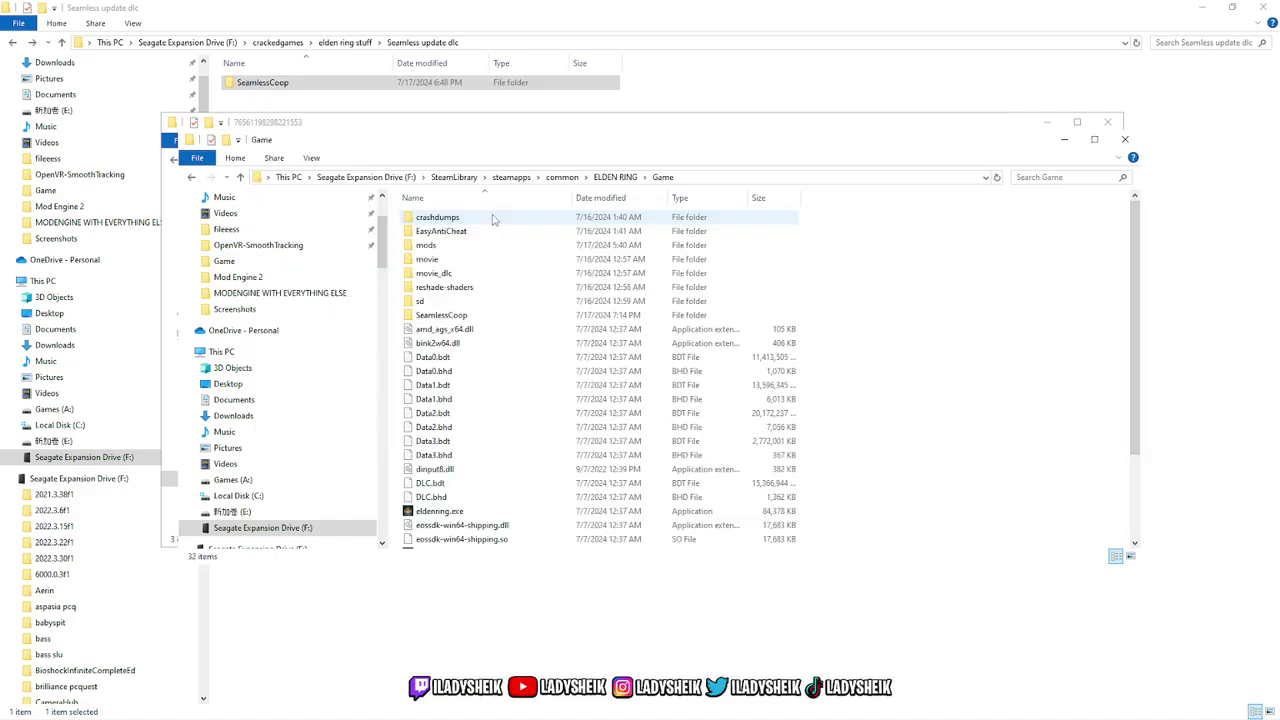
scroll(560, 300, down, 2)
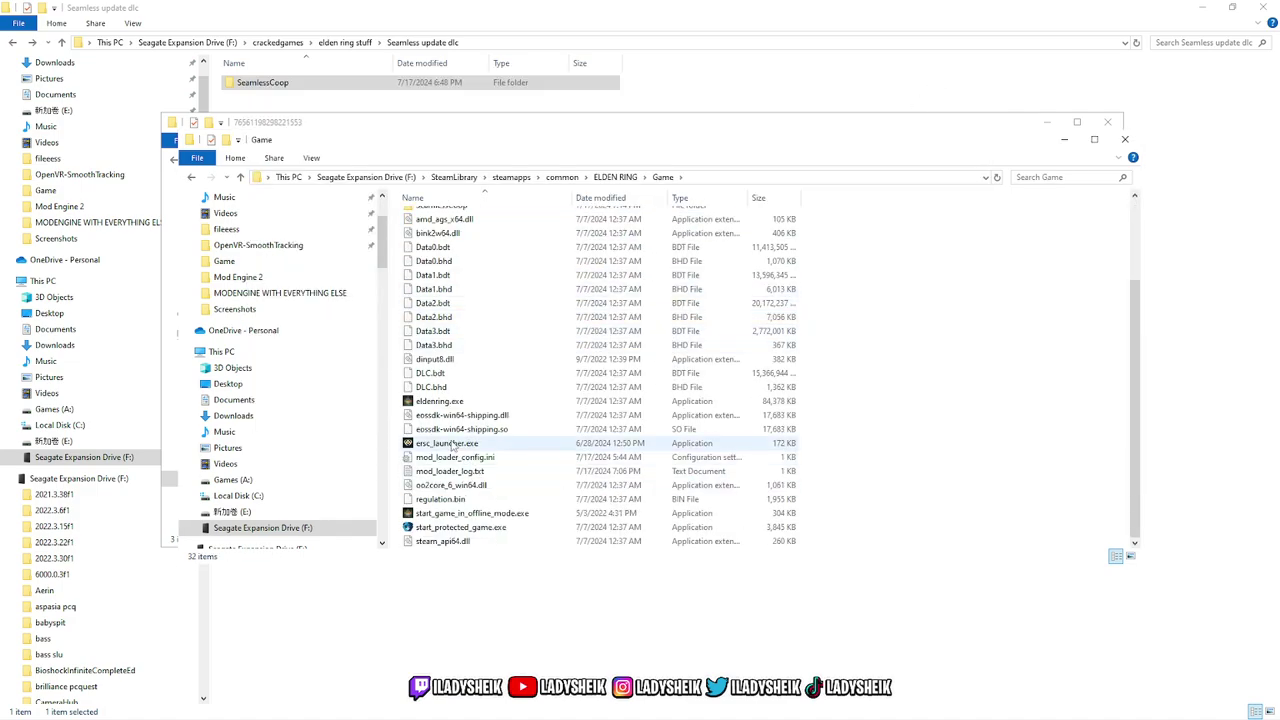
click(497, 446)
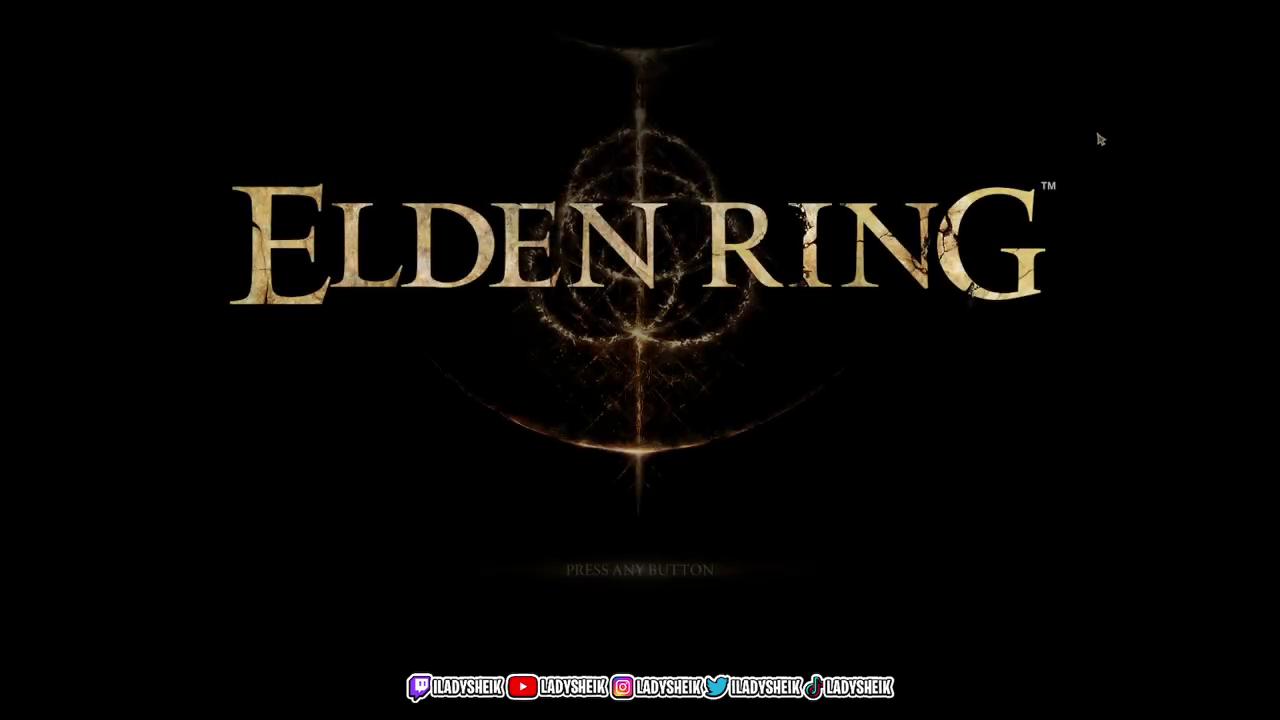
Continue past the title screen, accept the Bandai Namco privacy policy and acknowledge the seamless co-op mod notices.
click(758, 372)
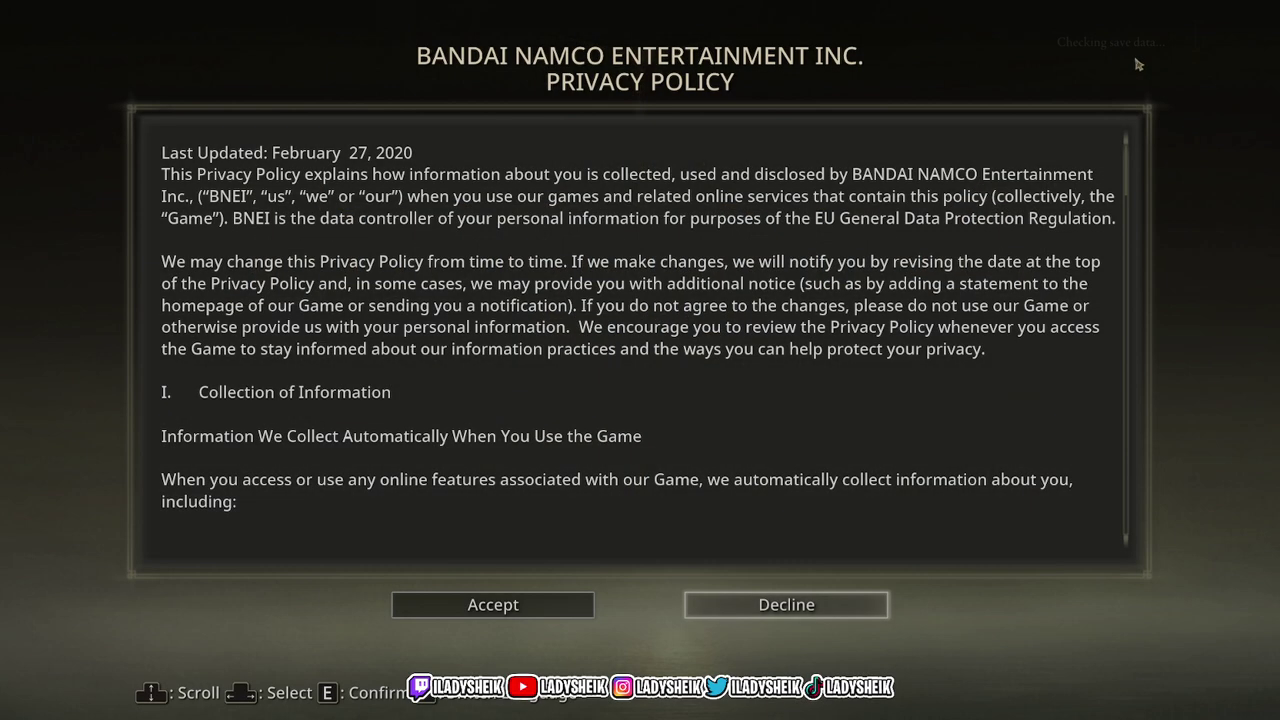
click(453, 607)
click(451, 607)
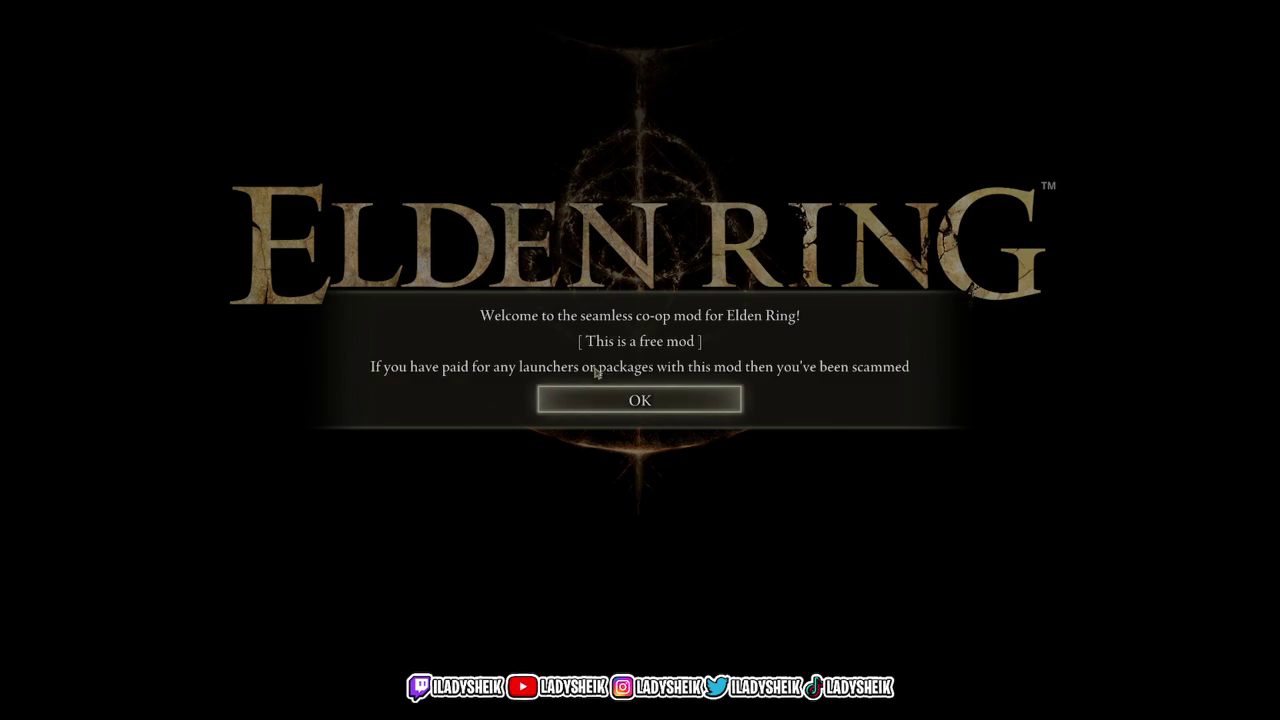
click(646, 404)
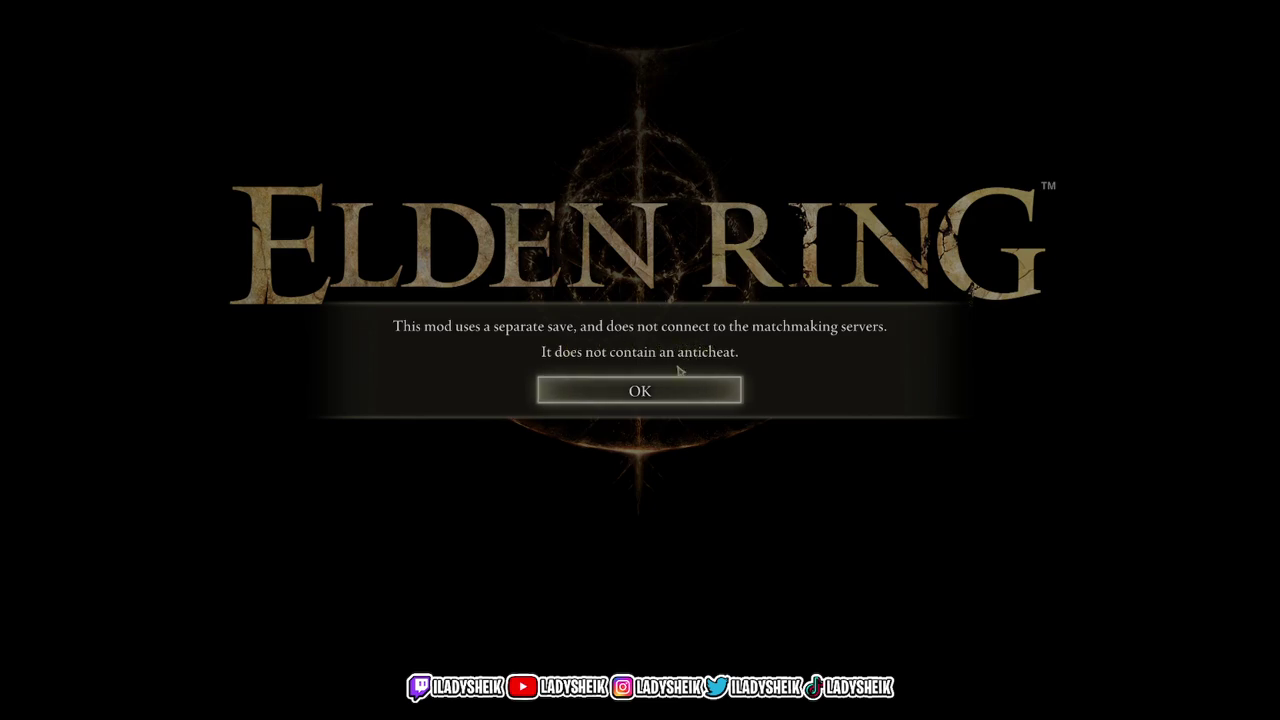
click(690, 394)
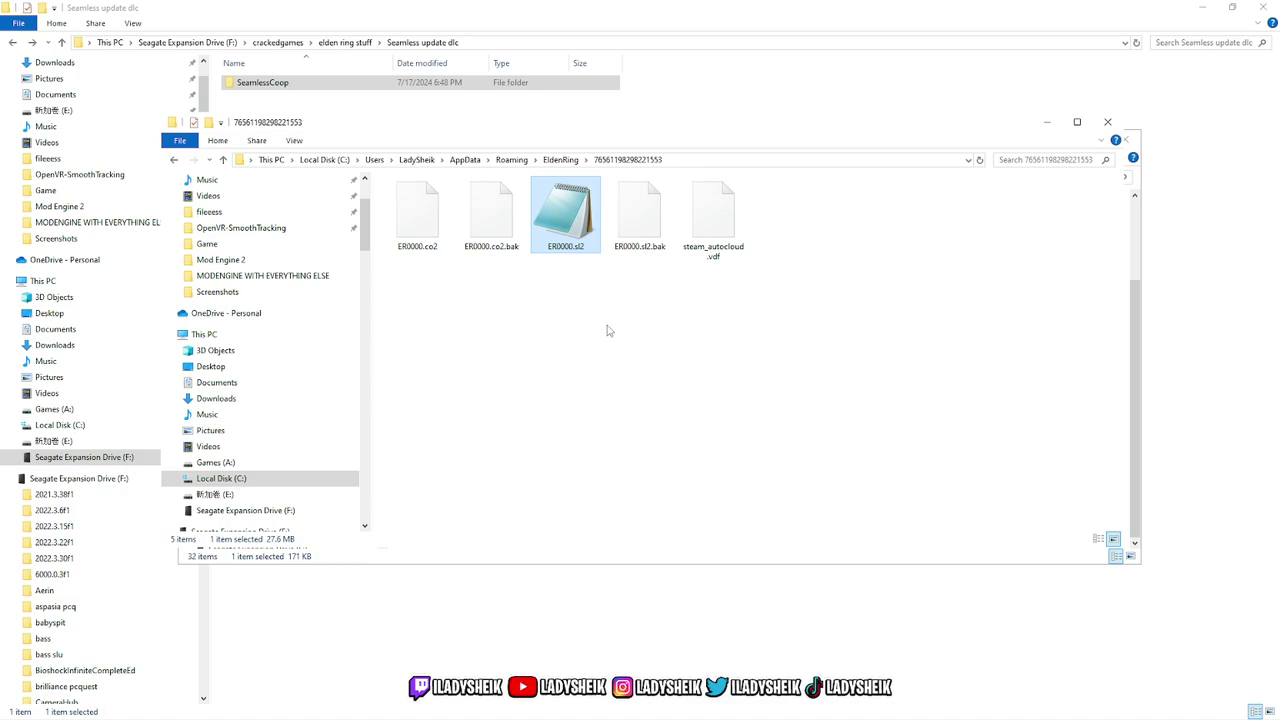
Compare the ER0000.co2 and ER0000.co2.bak files with the ER0000.sl2 files in the save folder and minimize its window.
drag(573, 267, 742, 214)
click(580, 345)
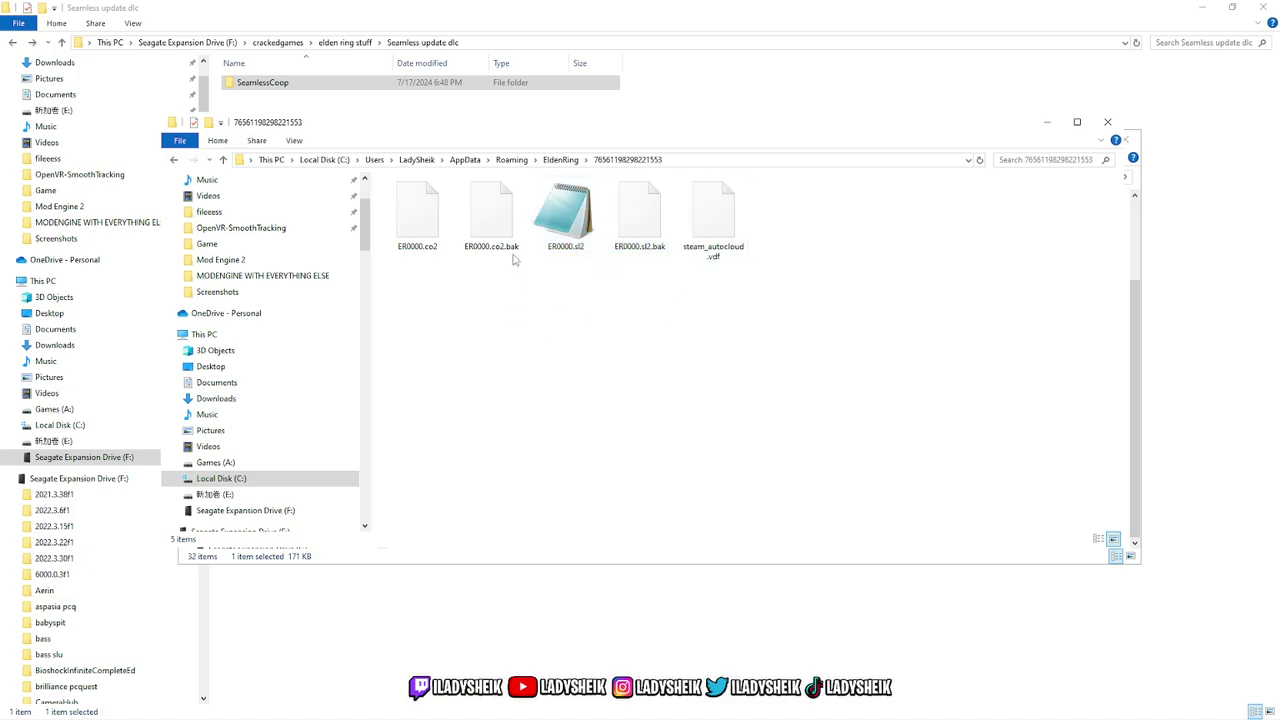
drag(514, 256, 392, 236)
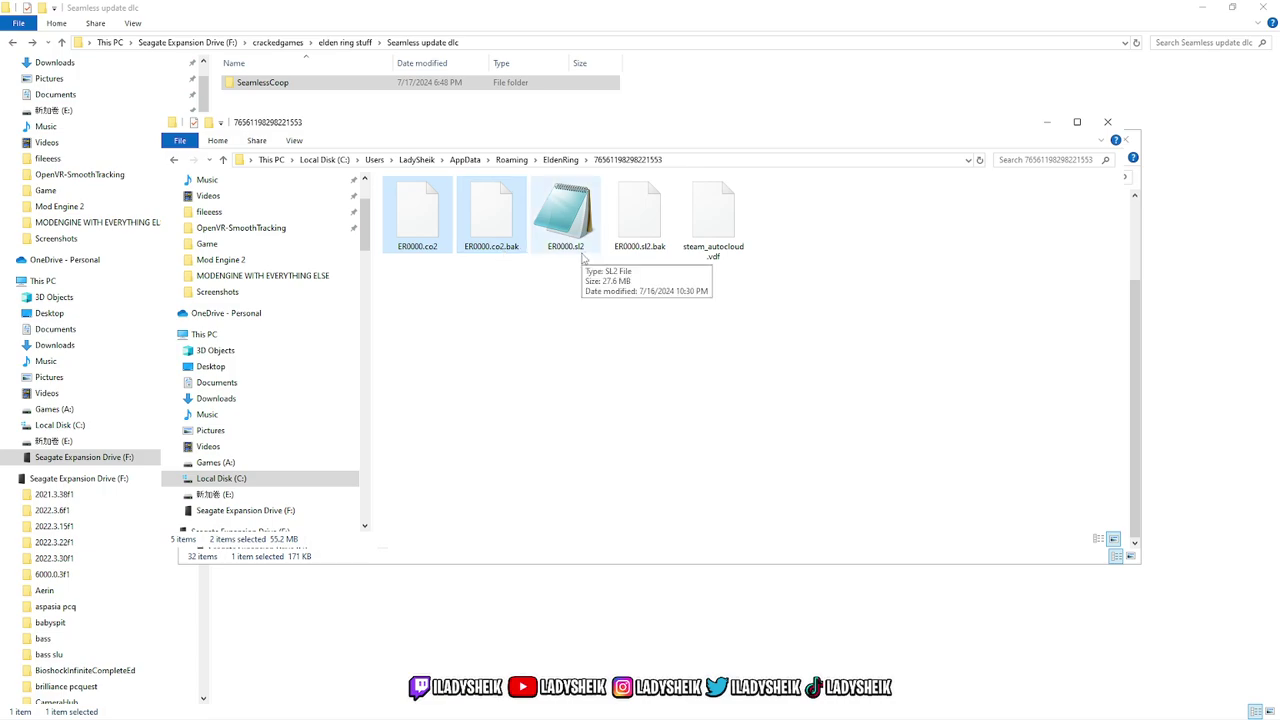
click(594, 300)
drag(484, 274, 609, 331)
click(1046, 122)
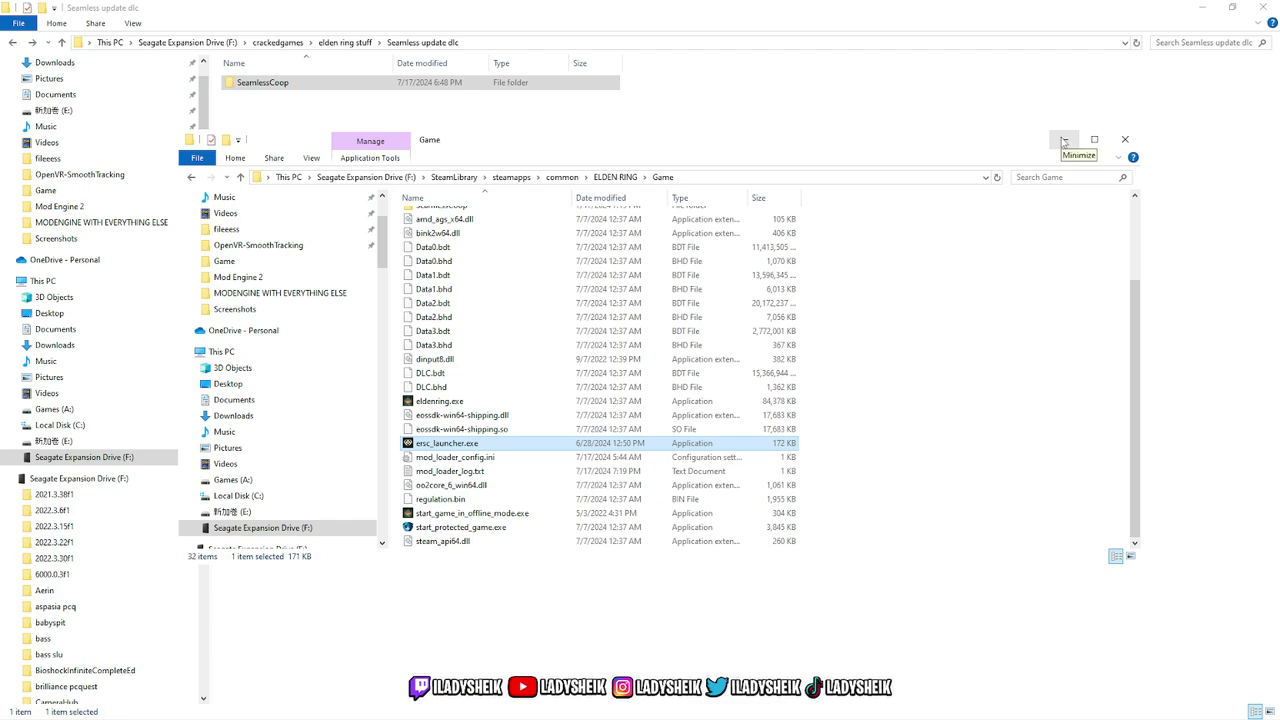
Go to the Mod Engine 2 folder and run launchmod_eldenring.bat.
scroll(958, 400, up, 3)
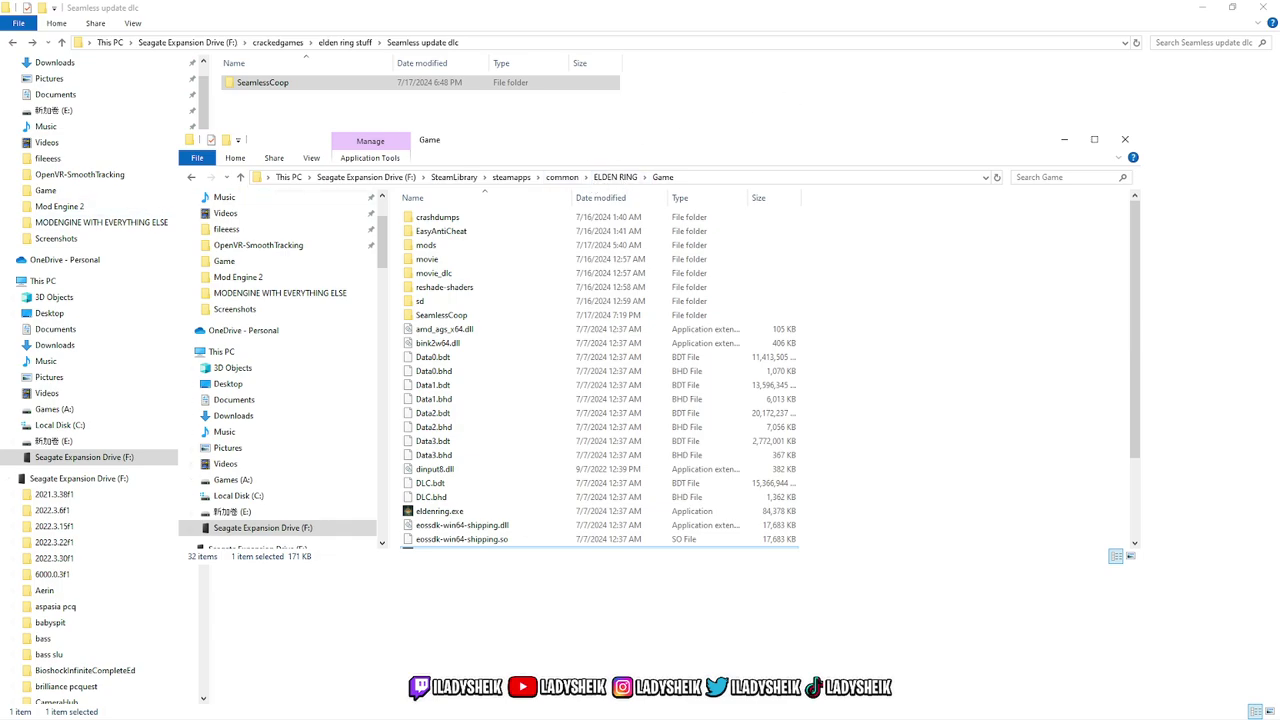
click(238, 277)
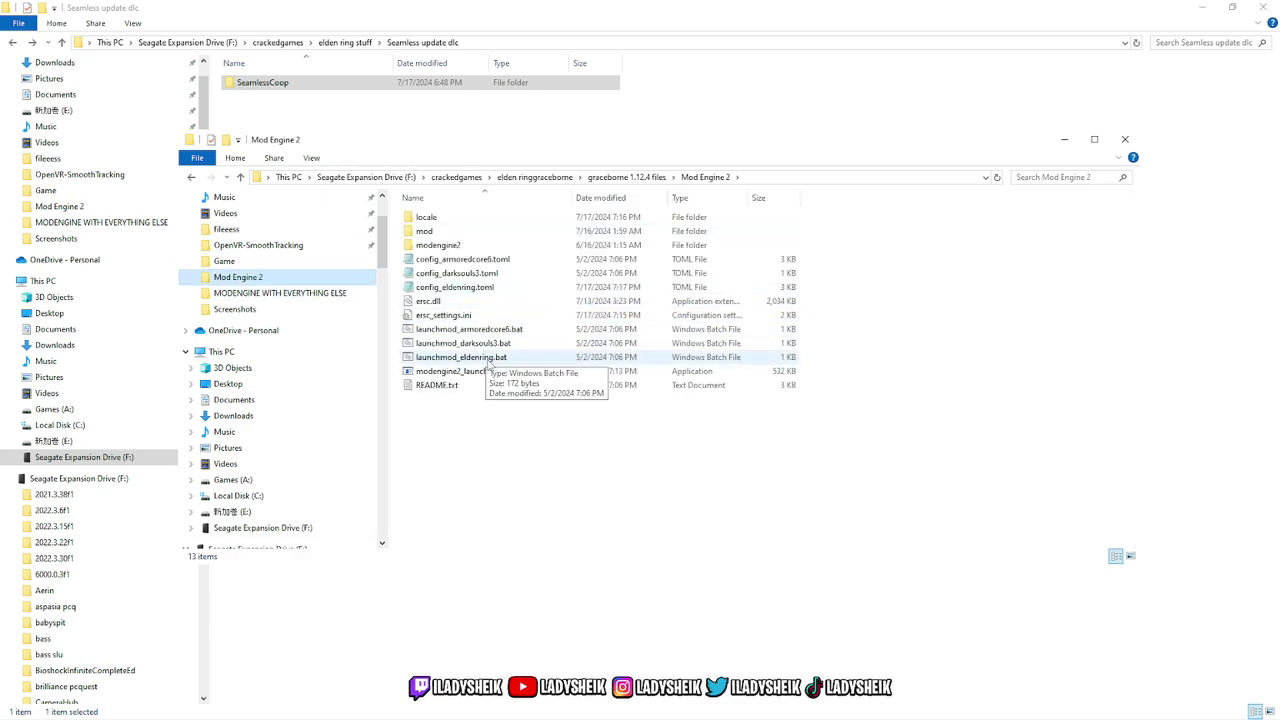
click(490, 360)
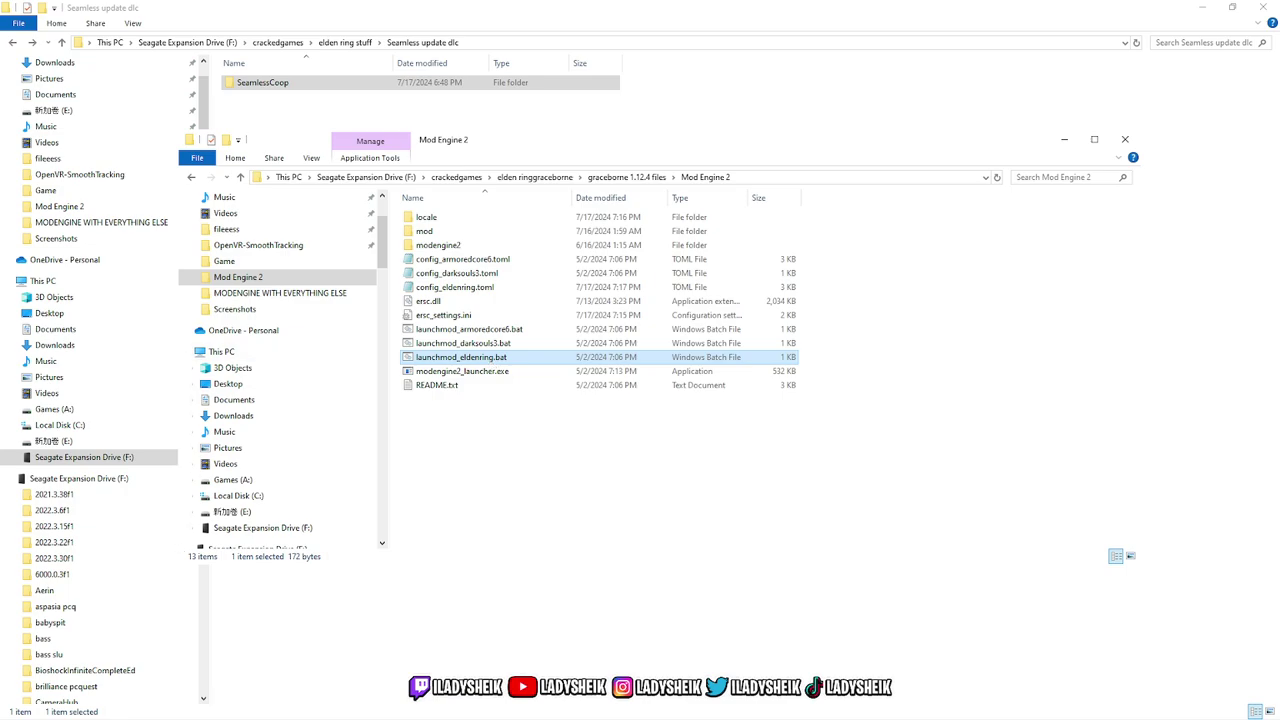
key(Return)
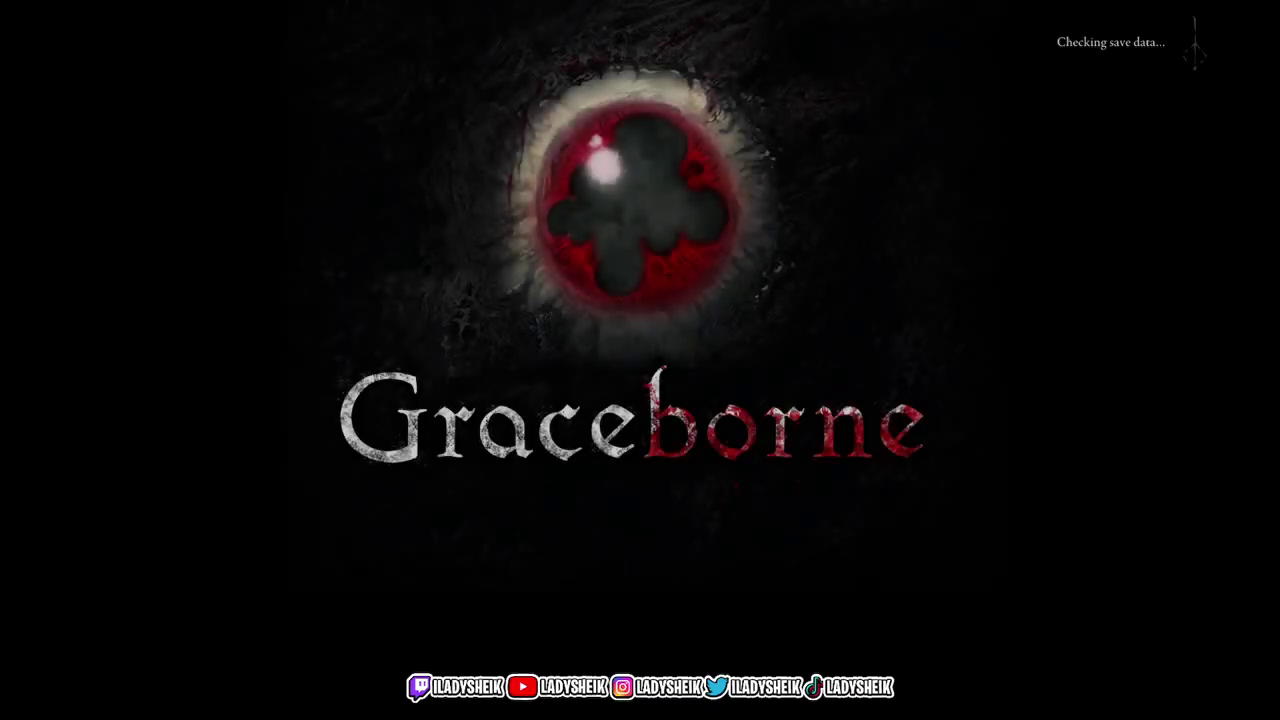
Continue past the Graceborne title screen, acknowledge the seamless co-op welcome notice and highlight the Inquisitor as character base.
click(556, 258)
click(470, 612)
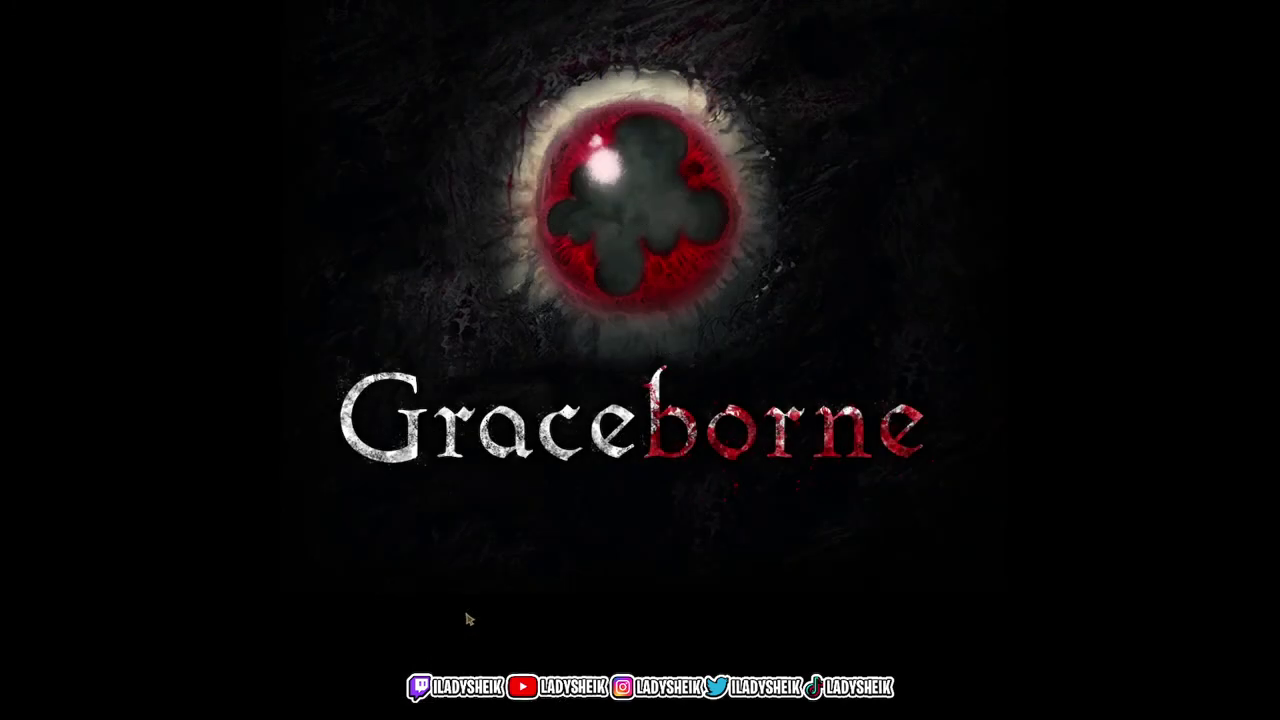
click(470, 612)
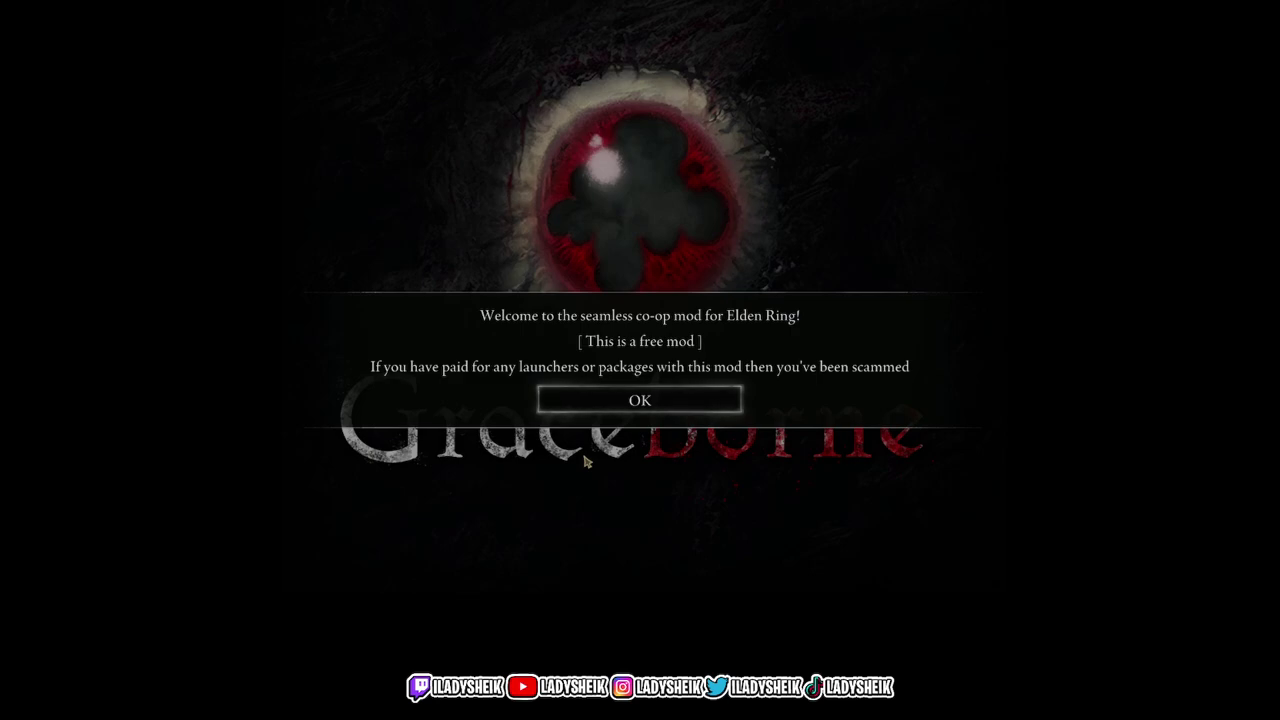
click(600, 400)
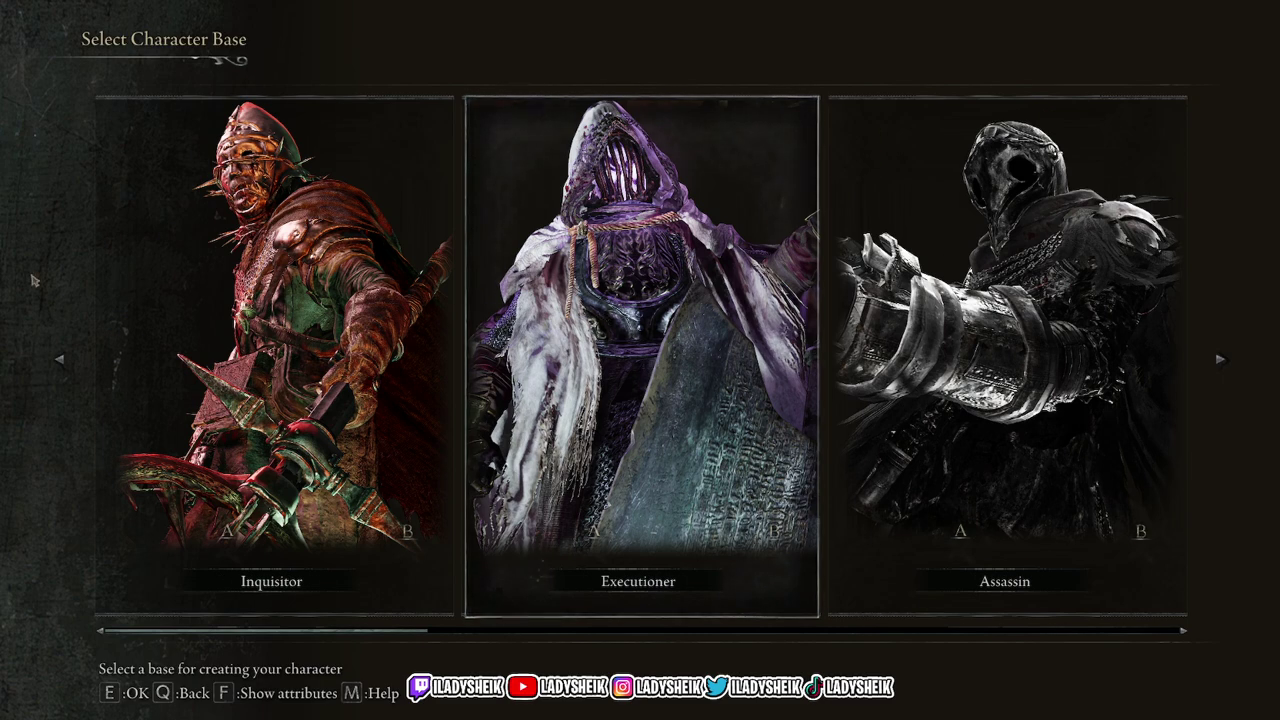
key(a)
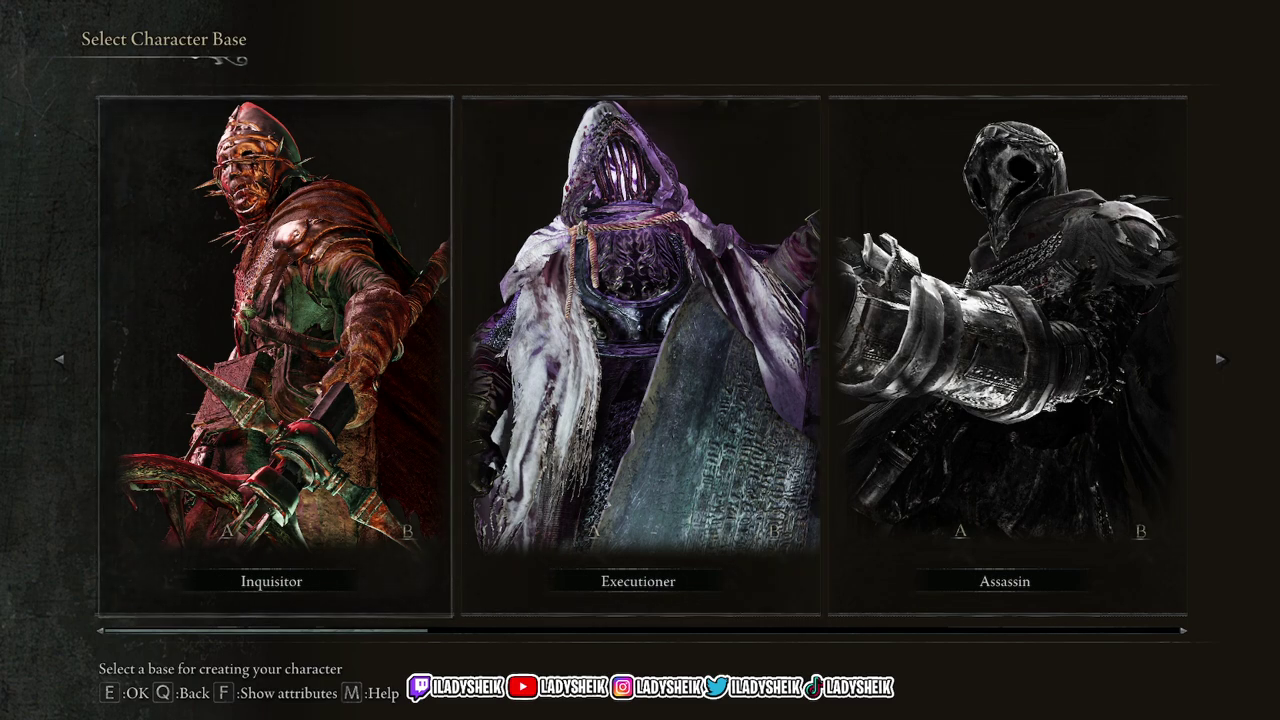